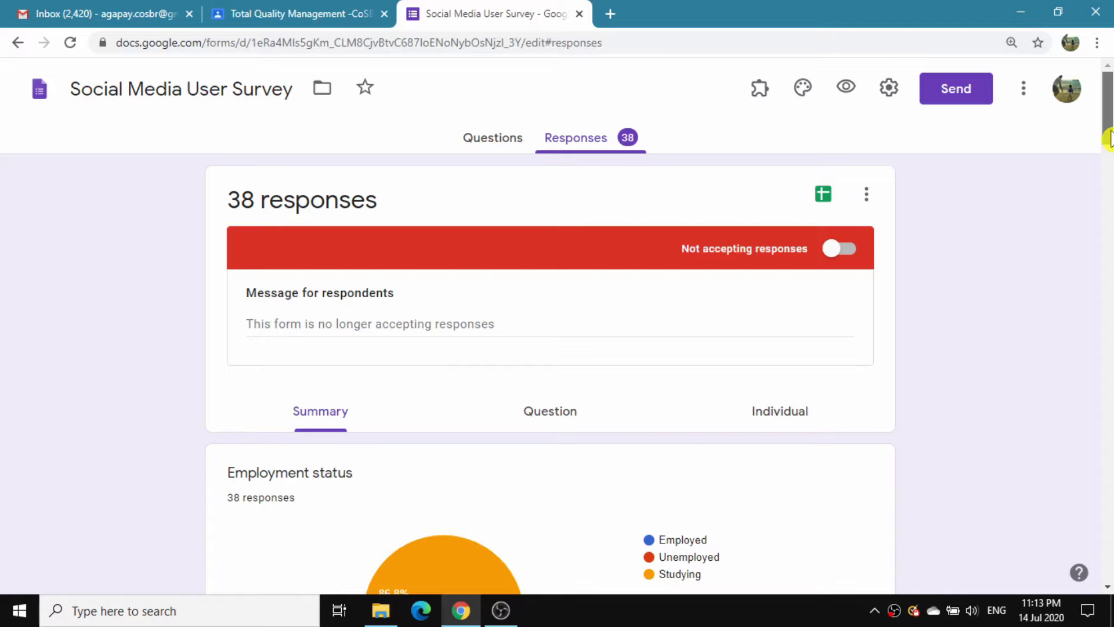
# Create a pivot table on a new sheet from all the Form Responses 1 data (A1:N39).
pyautogui.moveTo(1109, 138)
pyautogui.mouseDown()
pyautogui.moveTo(1109, 305)
pyautogui.moveTo(1109, 144)
pyautogui.mouseUp()
pyautogui.moveTo(1109, 140)
pyautogui.mouseDown()
pyautogui.moveTo(1110, 306)
pyautogui.moveTo(1109, 150)
pyautogui.mouseUp()
pyautogui.moveTo(1110, 140)
pyautogui.mouseDown()
pyautogui.moveTo(1109, 306)
pyautogui.moveTo(1095, 124)
pyautogui.mouseUp()
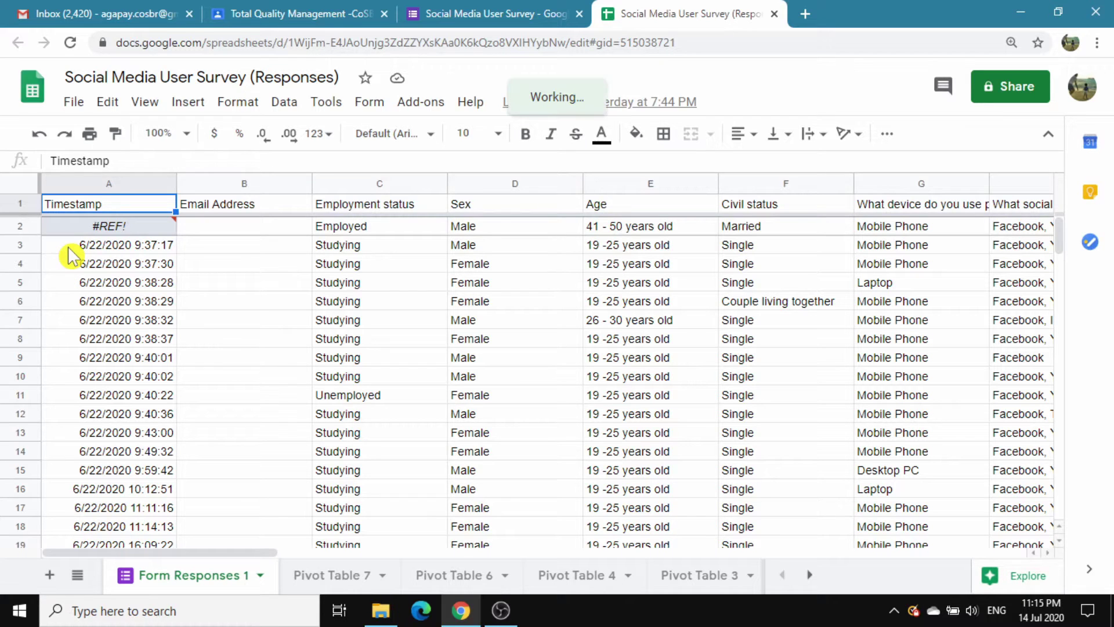
pyautogui.hotkey('ctrl', 'a')
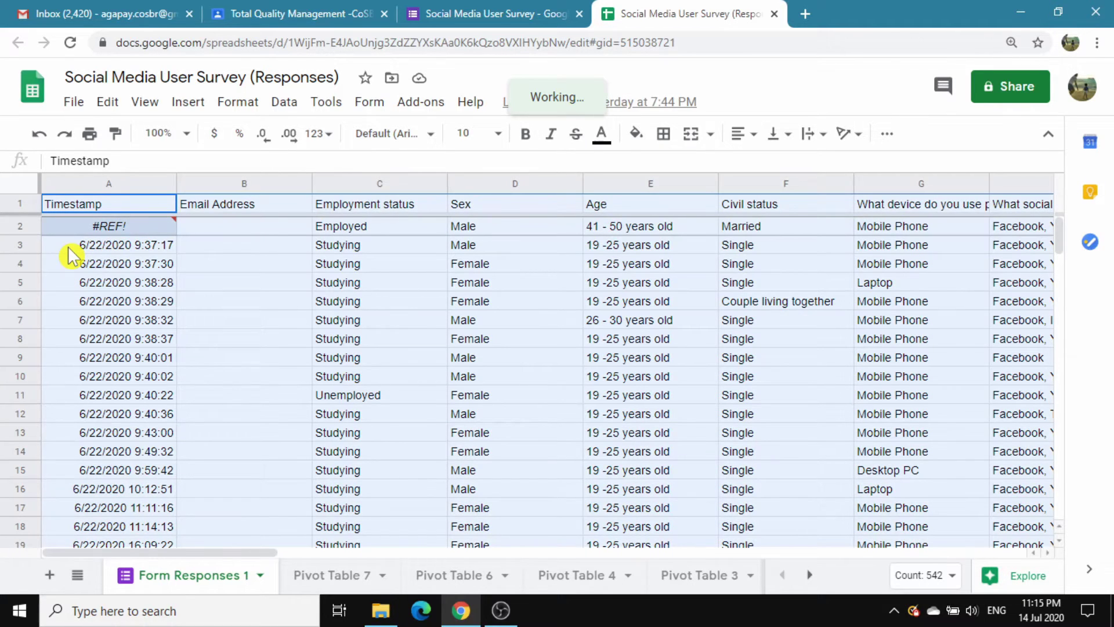
pyautogui.click(284, 104)
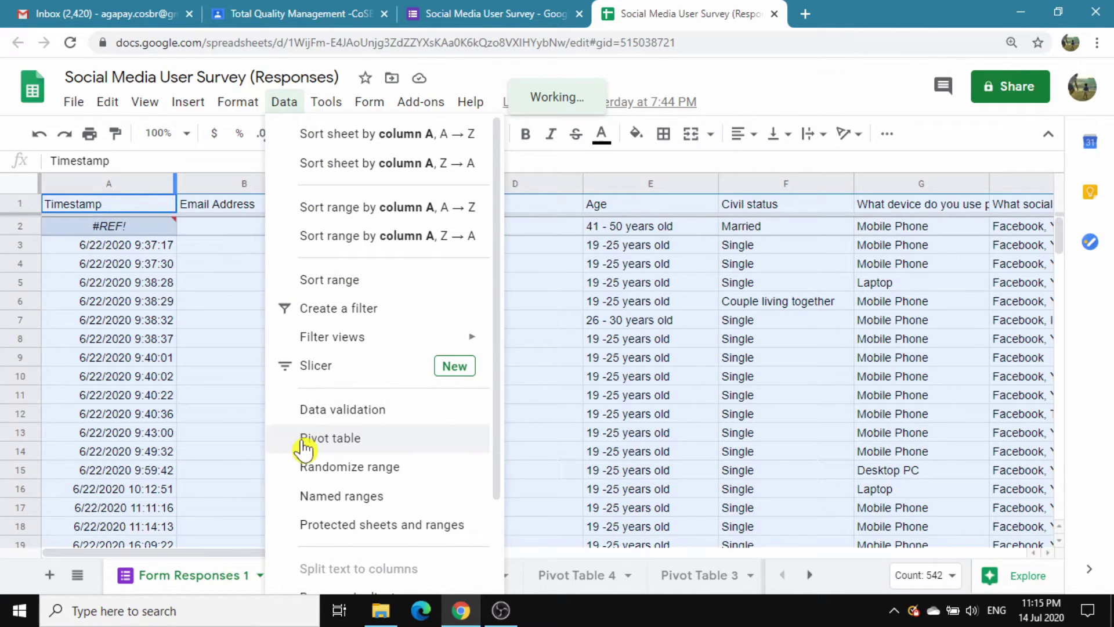
pyautogui.click(303, 445)
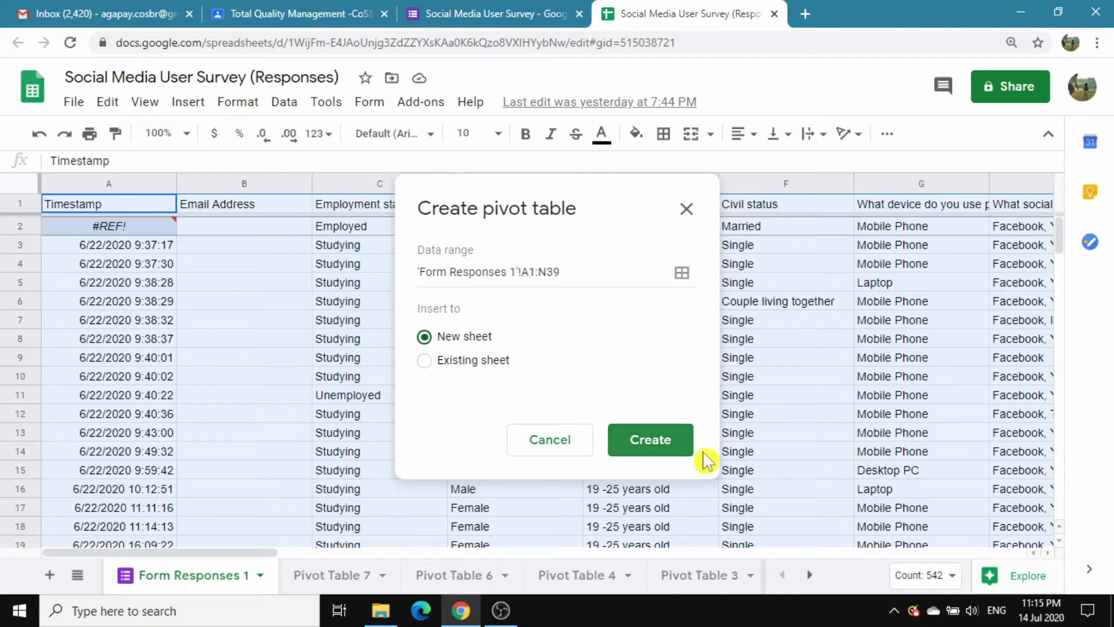
pyautogui.click(669, 452)
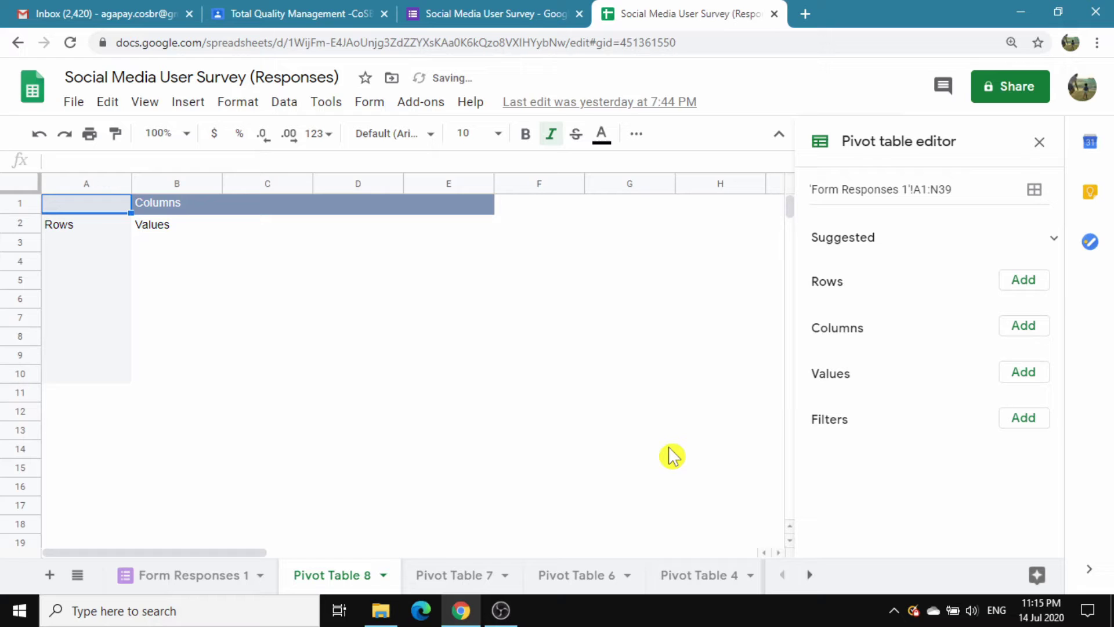
# Group Pivot Table 8 rows by Sex and columns by the social media access-frequency question.
pyautogui.click(1019, 284)
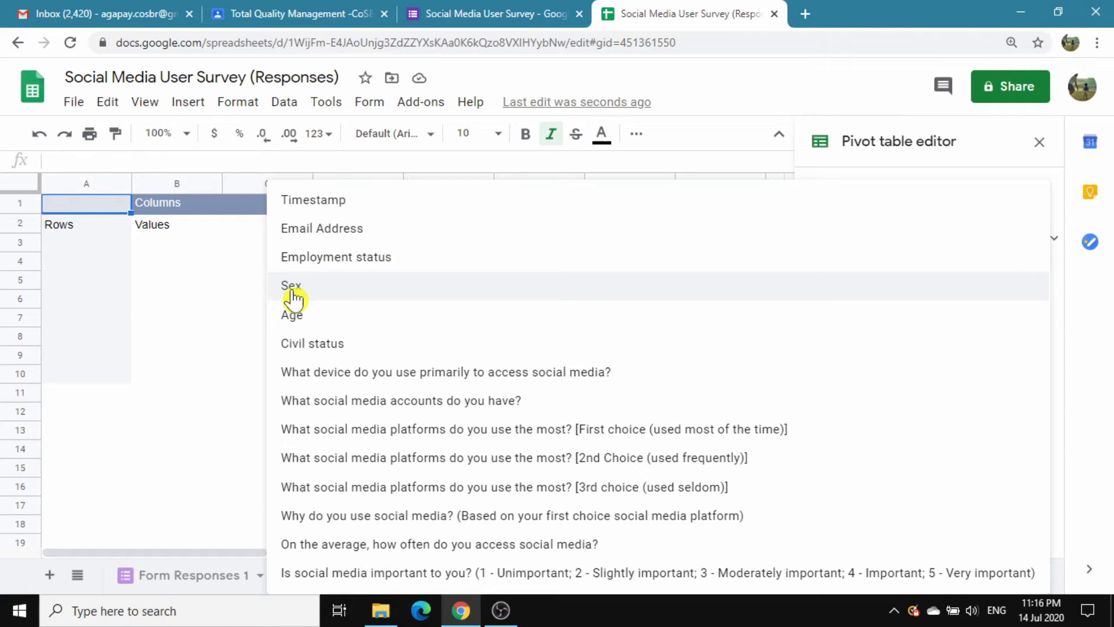
pyautogui.click(293, 296)
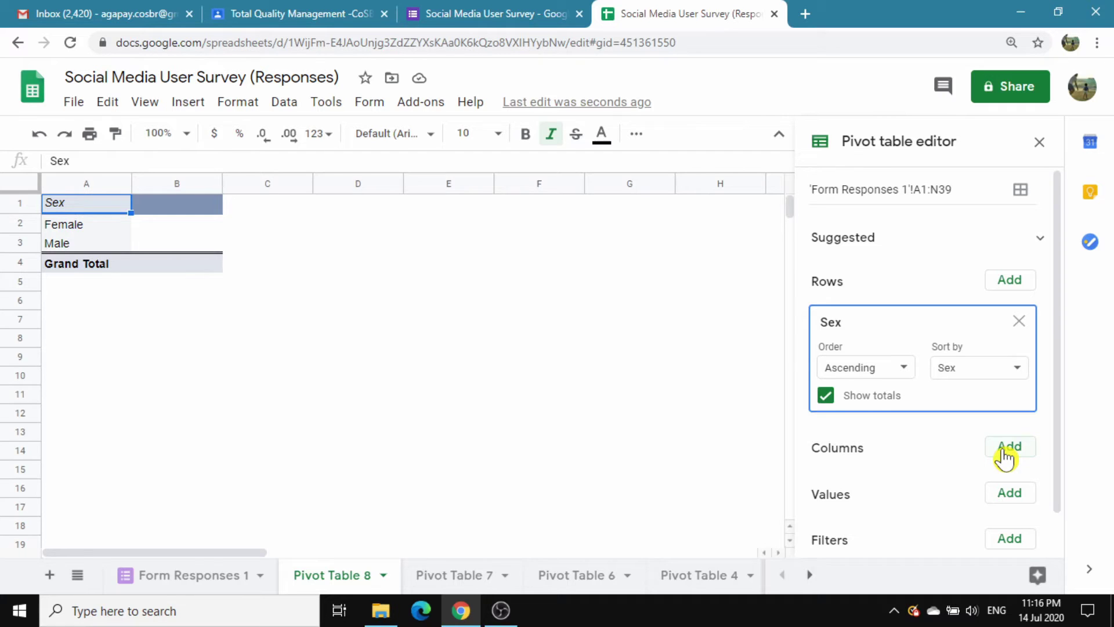
pyautogui.click(1004, 458)
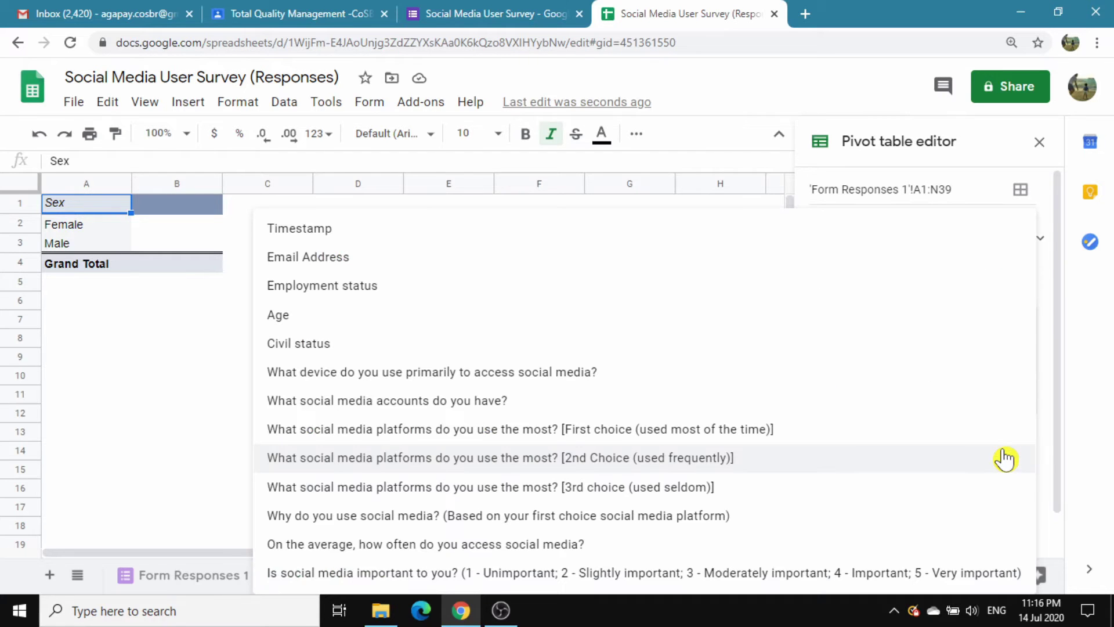
pyautogui.click(576, 544)
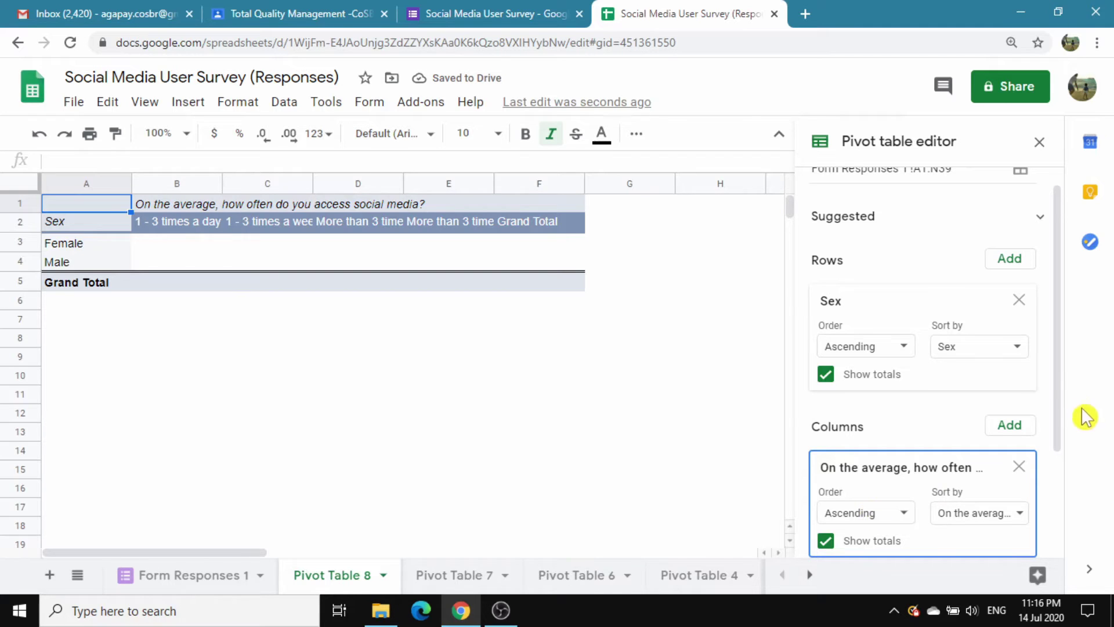
# Add access-frequency answer counts as values shown as % of row, giving Female 56.00% and Male 61.54%.
pyautogui.scroll(-1, 1059, 417)
pyautogui.moveTo(1057, 417); pyautogui.dragTo(1054, 515)
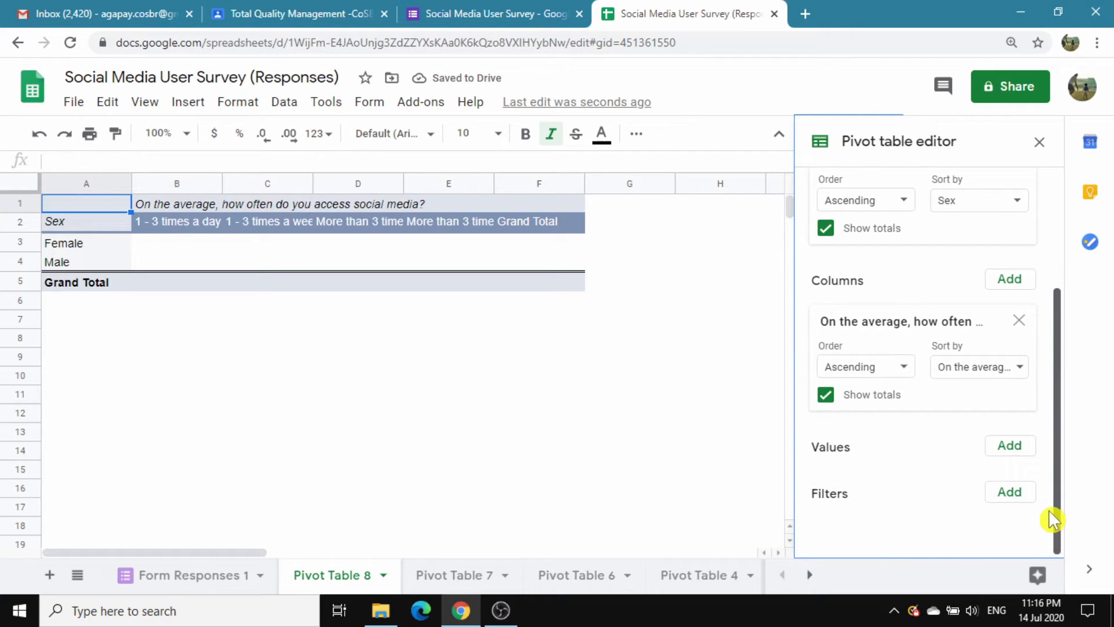
pyautogui.click(1010, 448)
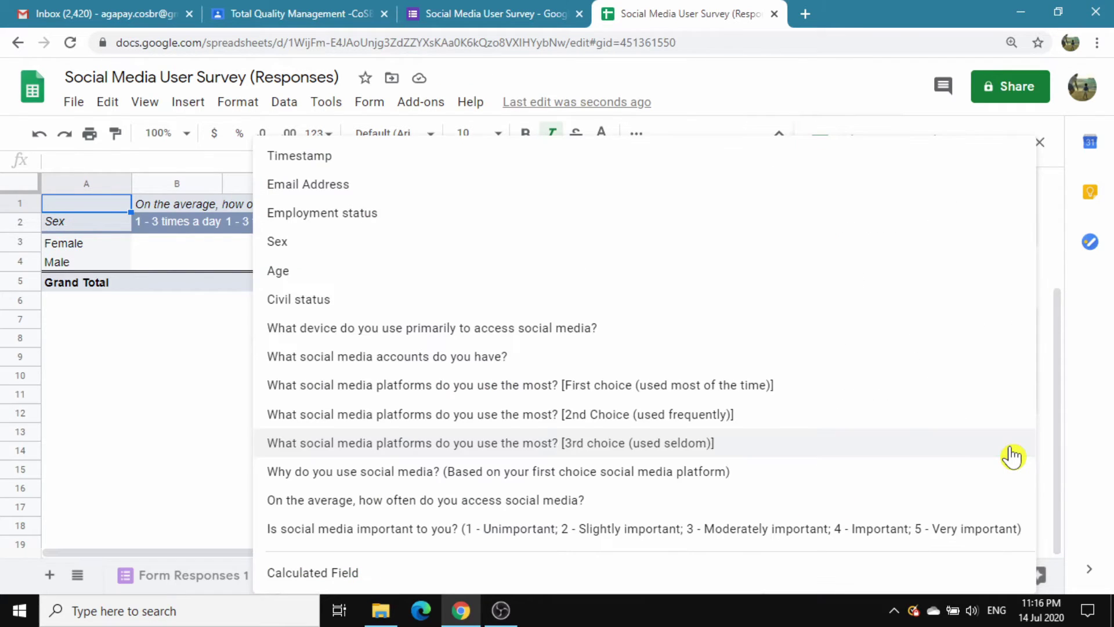
pyautogui.click(555, 508)
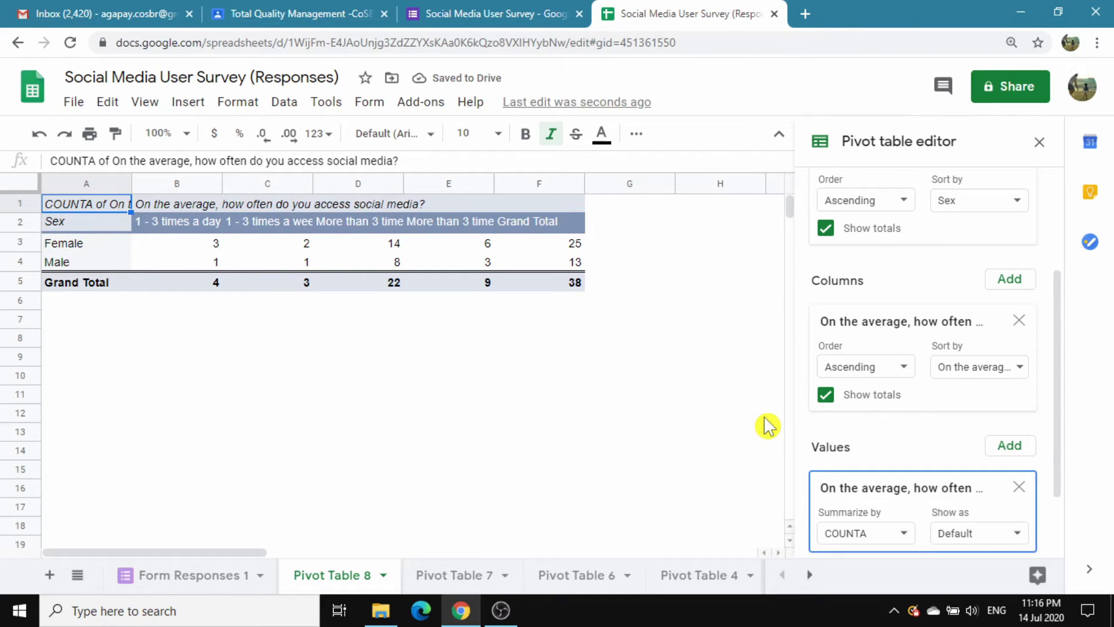
pyautogui.moveTo(1064, 448); pyautogui.dragTo(1062, 547)
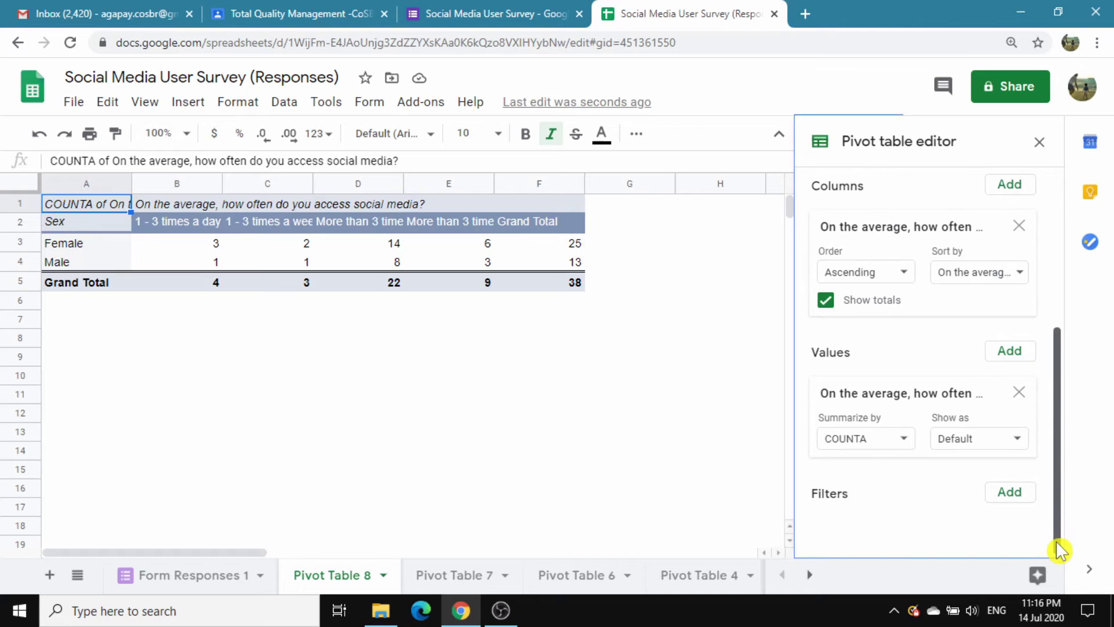
pyautogui.click(1017, 451)
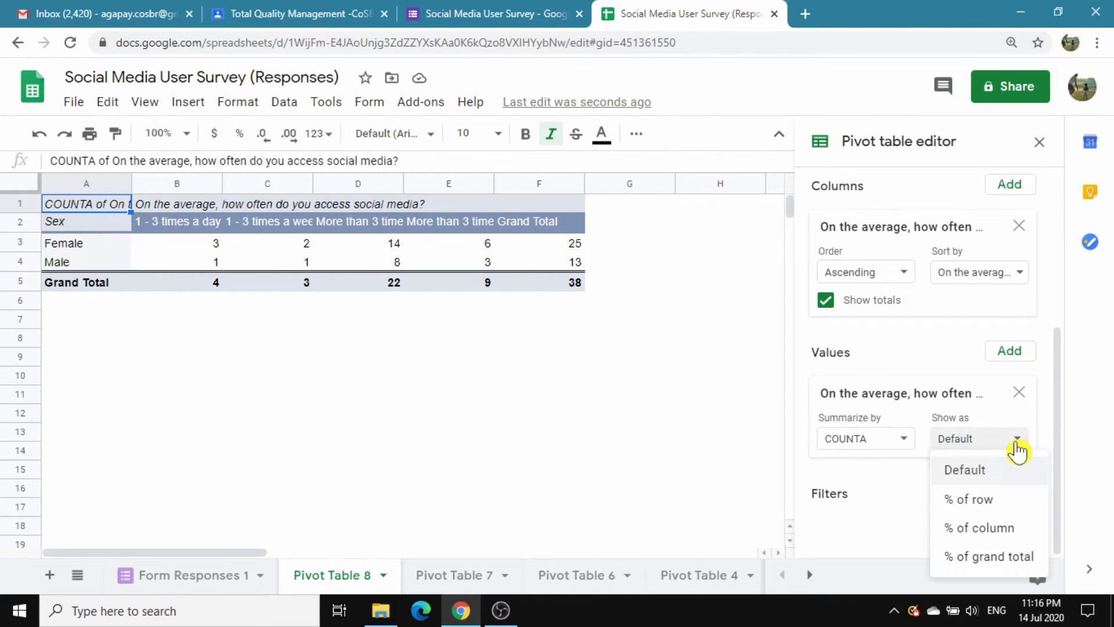
pyautogui.click(991, 512)
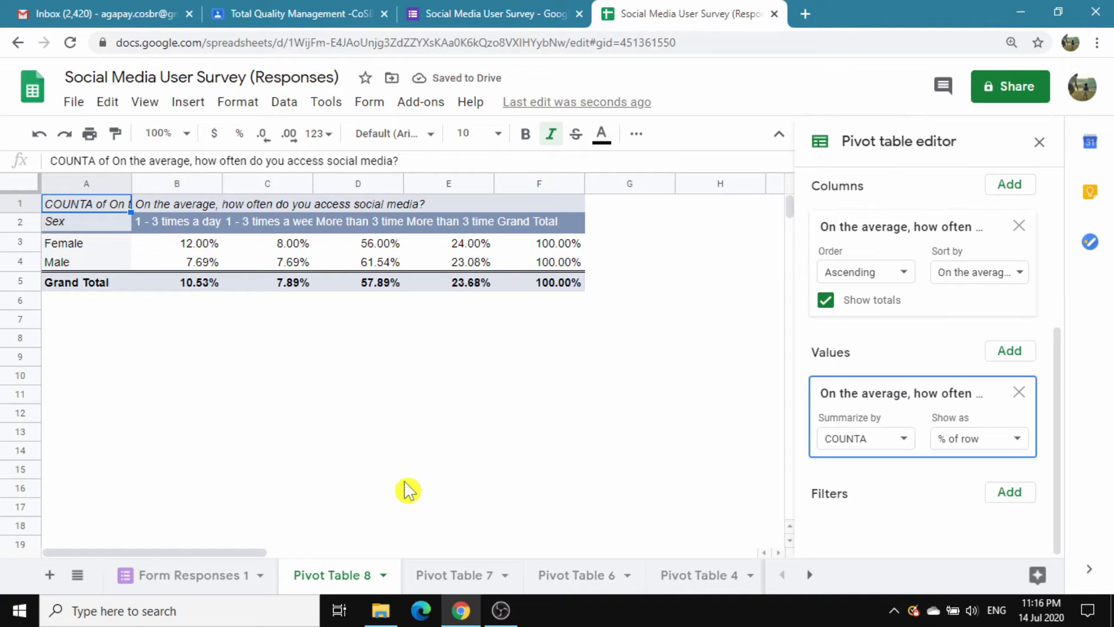
pyautogui.click(168, 248)
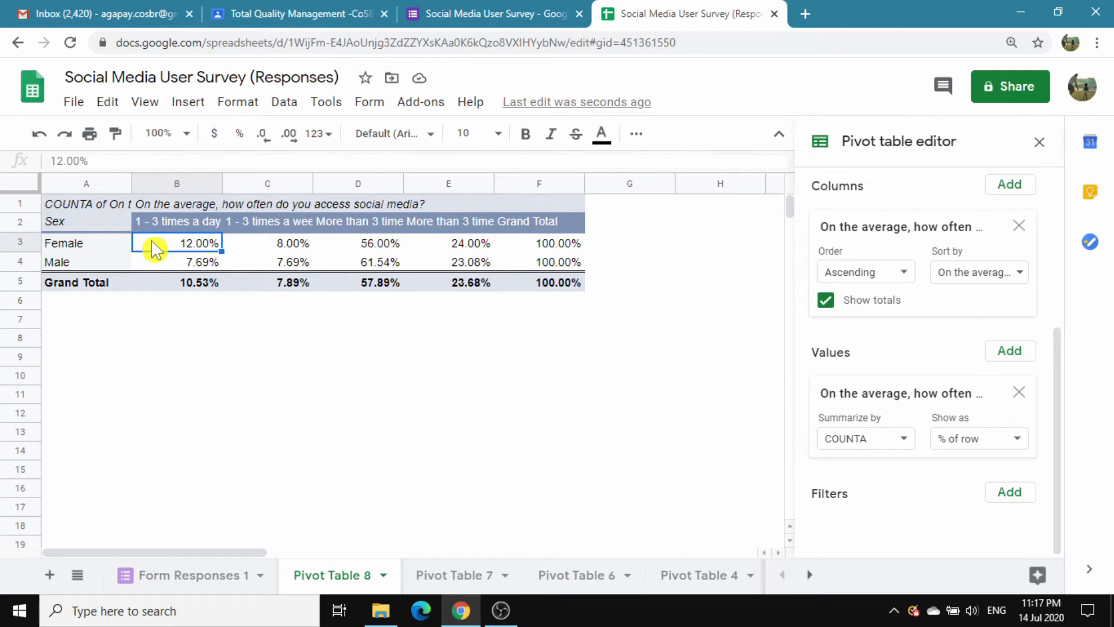
# Select the Female and Male percentages B3:E4 and run Explore to get the suggested column chart.
pyautogui.hotkey('shift', 'Down')
pyautogui.hotkey('shift', 'Right')
pyautogui.hotkey('shift', 'Right')
pyautogui.hotkey('shift', 'Right')
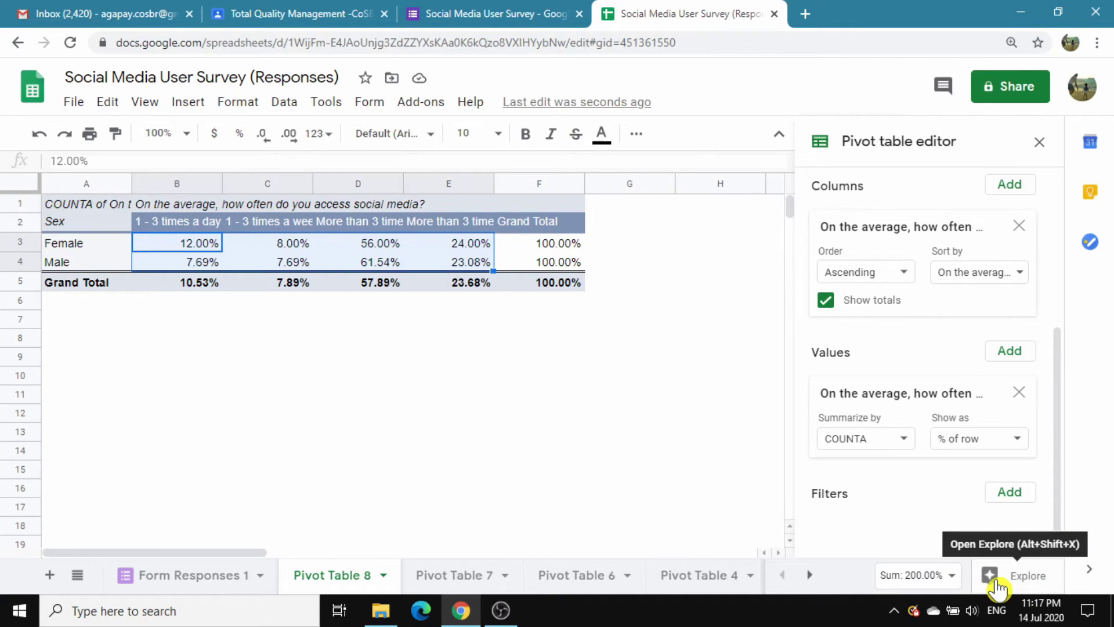
pyautogui.click(998, 581)
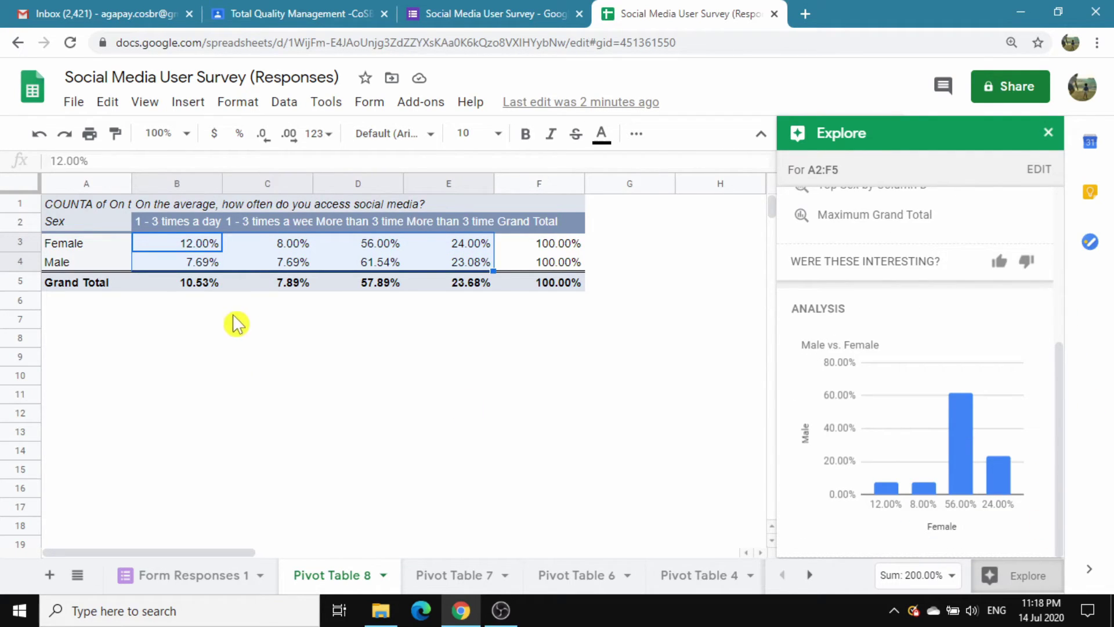
pyautogui.click(169, 317)
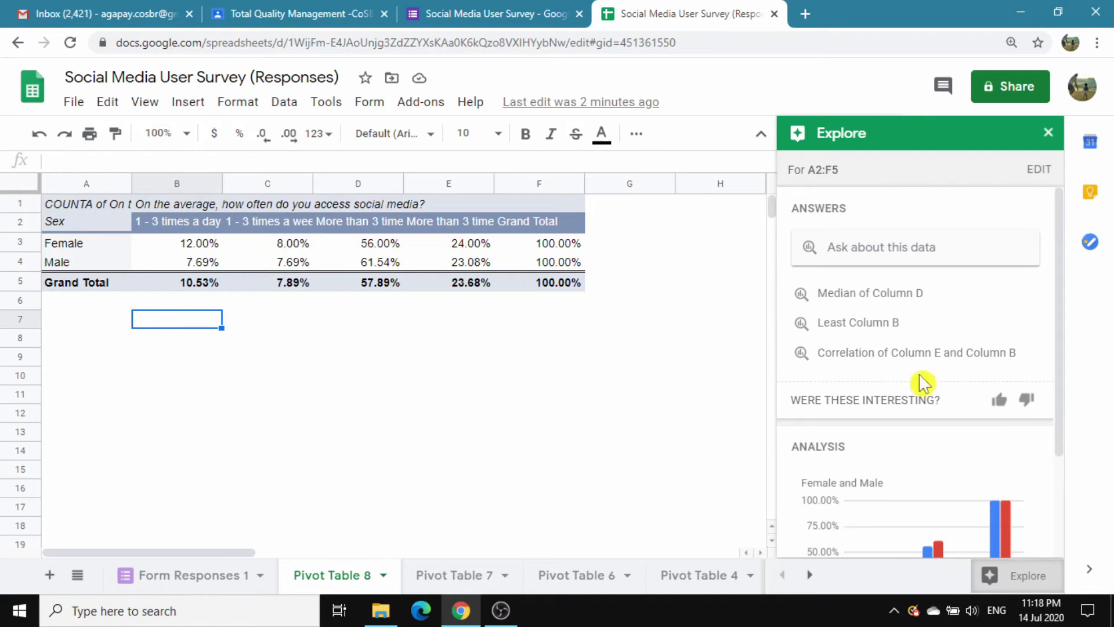
pyautogui.moveTo(1064, 278); pyautogui.dragTo(1062, 437)
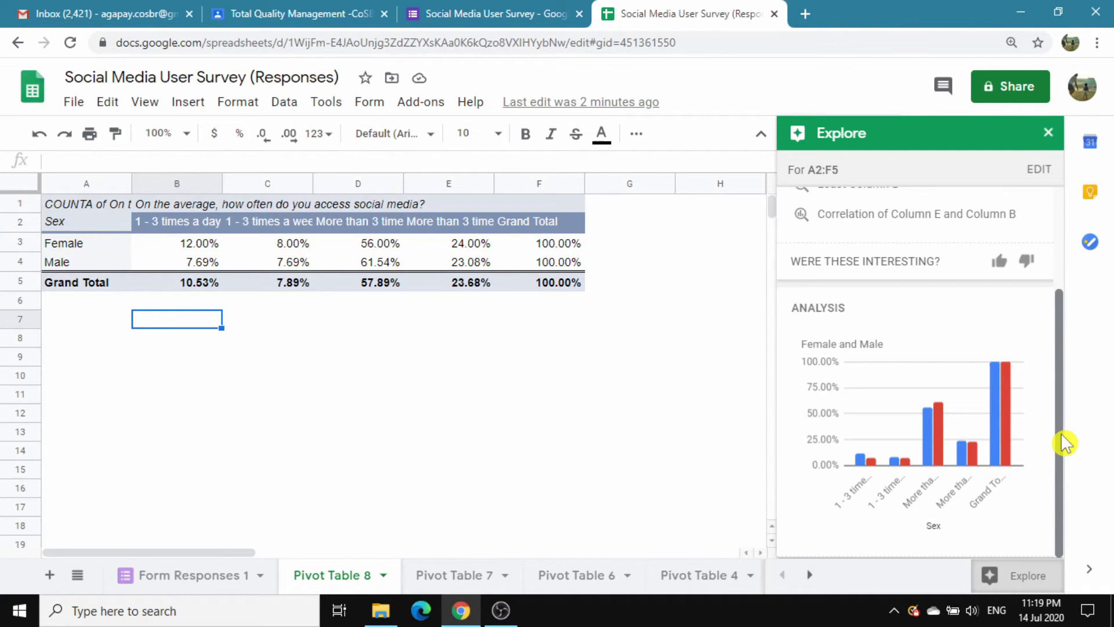
# Drop the 'Female and Male' column chart onto the sheet near B7 and close Explore.
pyautogui.moveTo(917, 425)
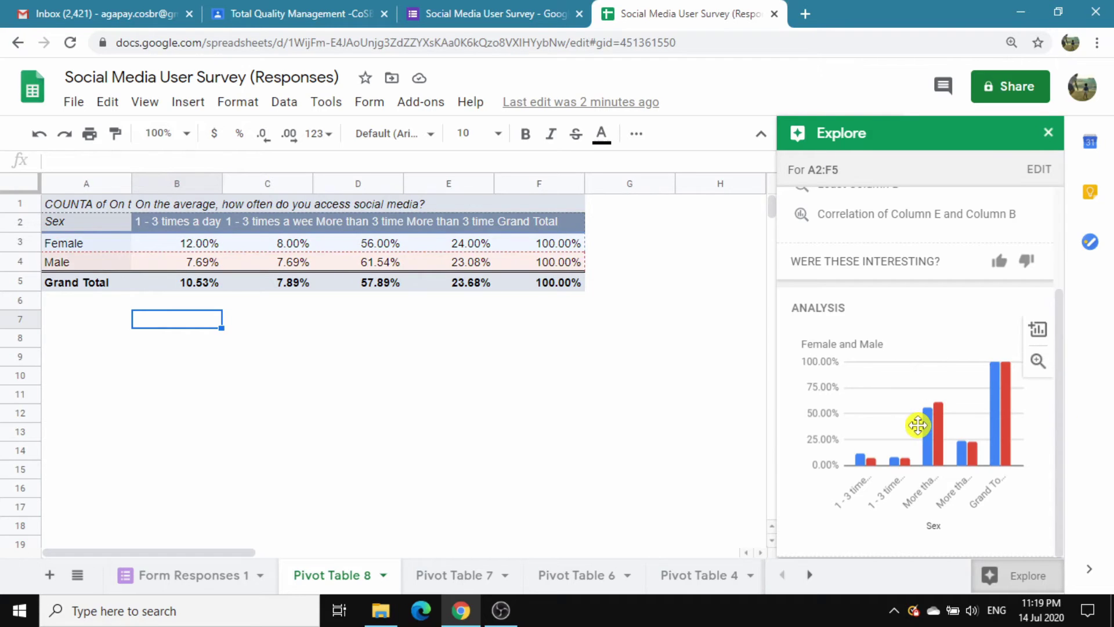
pyautogui.moveTo(917, 425); pyautogui.dragTo(244, 406)
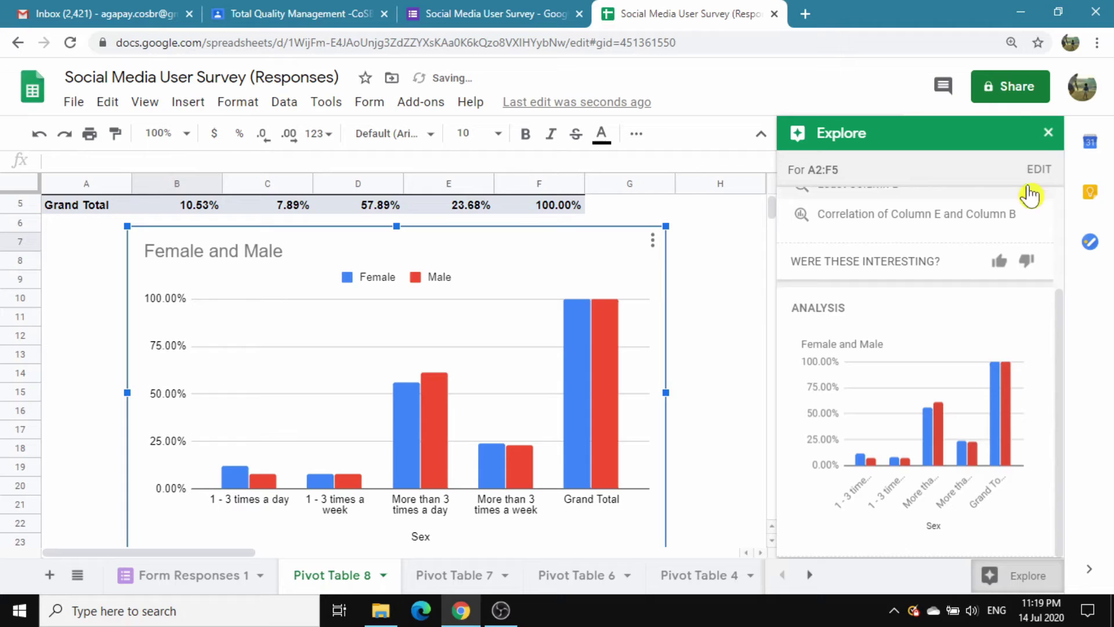
pyautogui.click(1049, 133)
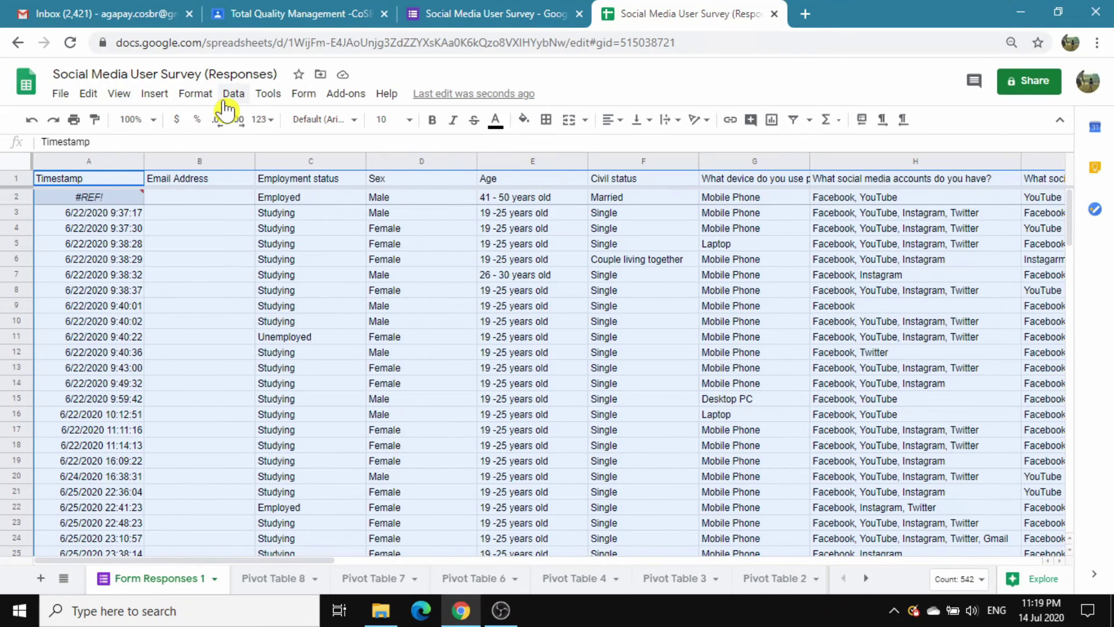
# Create another pivot table on a new sheet from 'Form Responses 1'!A1:N39.
pyautogui.click(230, 96)
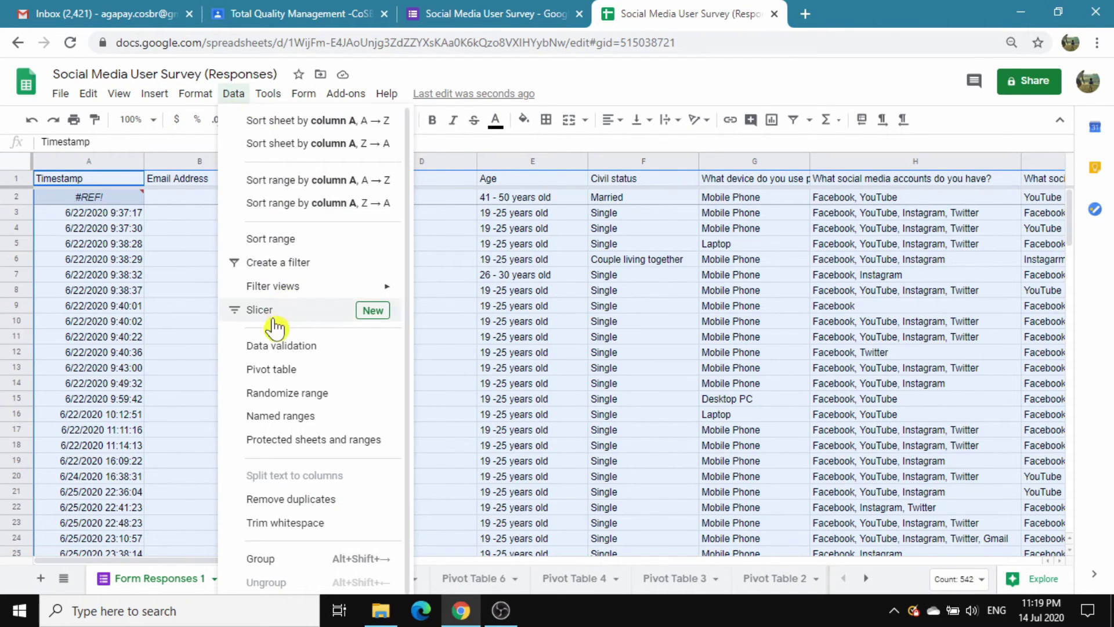
pyautogui.click(264, 377)
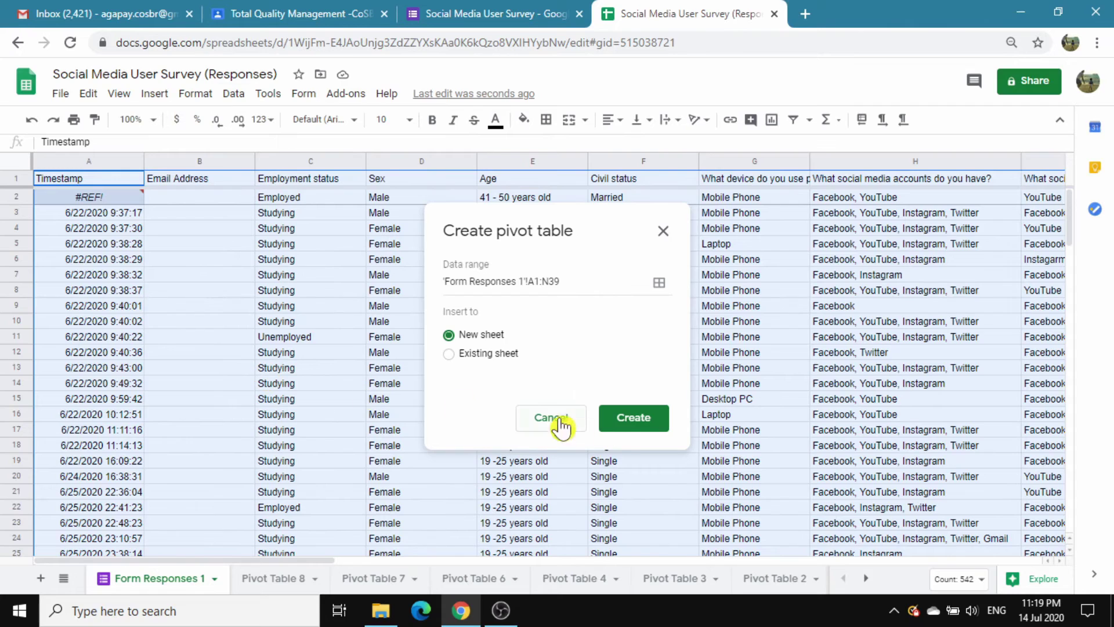
pyautogui.click(624, 434)
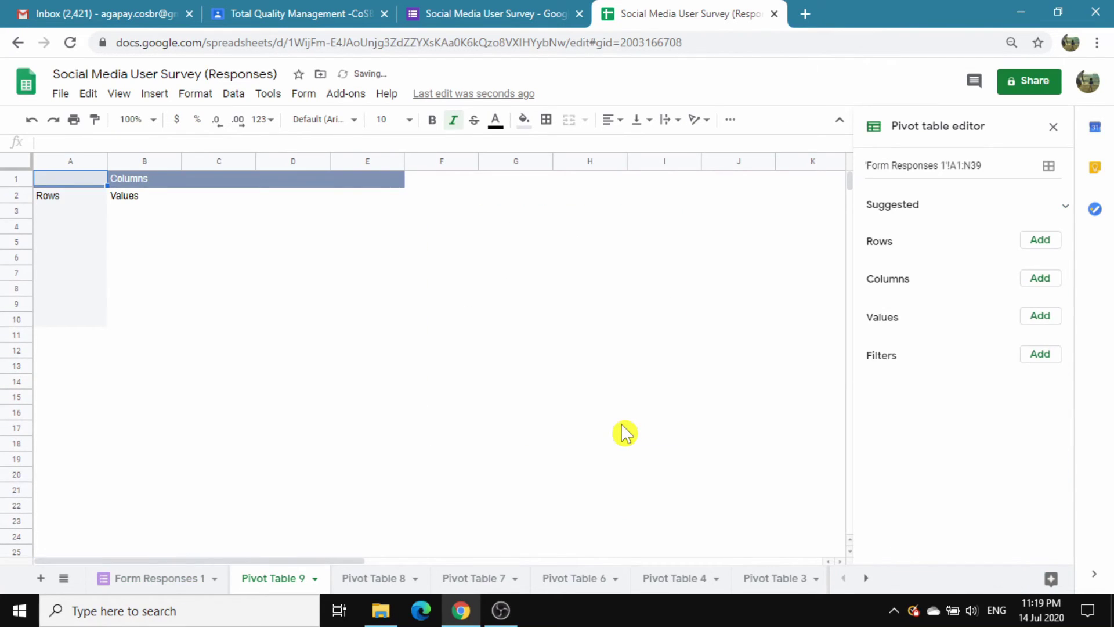
# Group Pivot Table 9 rows by Age and columns by social media accounts held.
pyautogui.click(1041, 241)
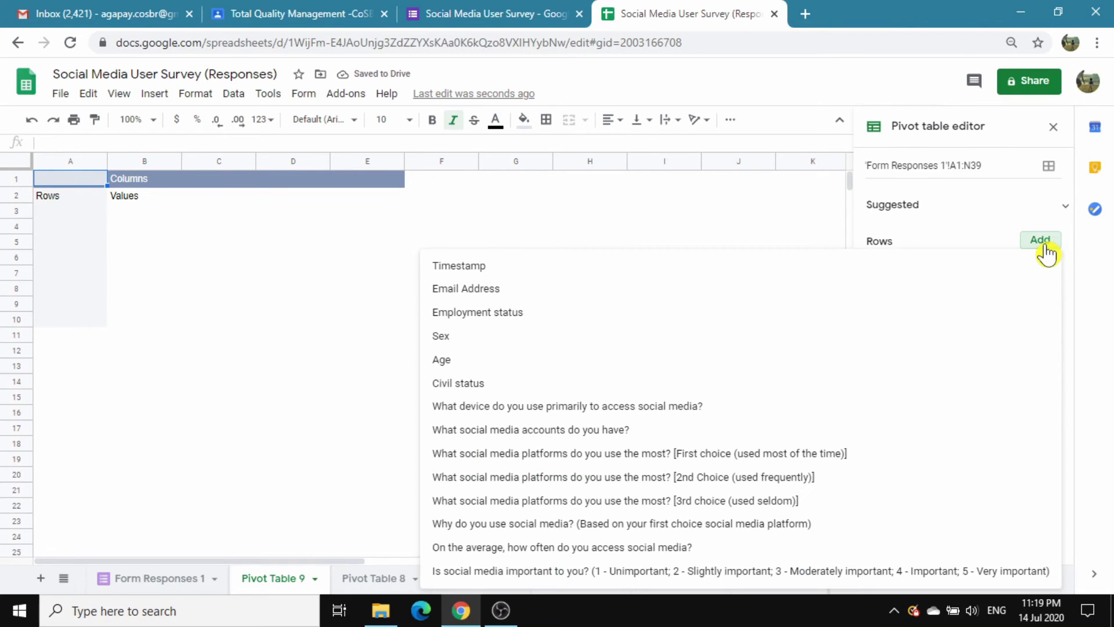
pyautogui.click(442, 360)
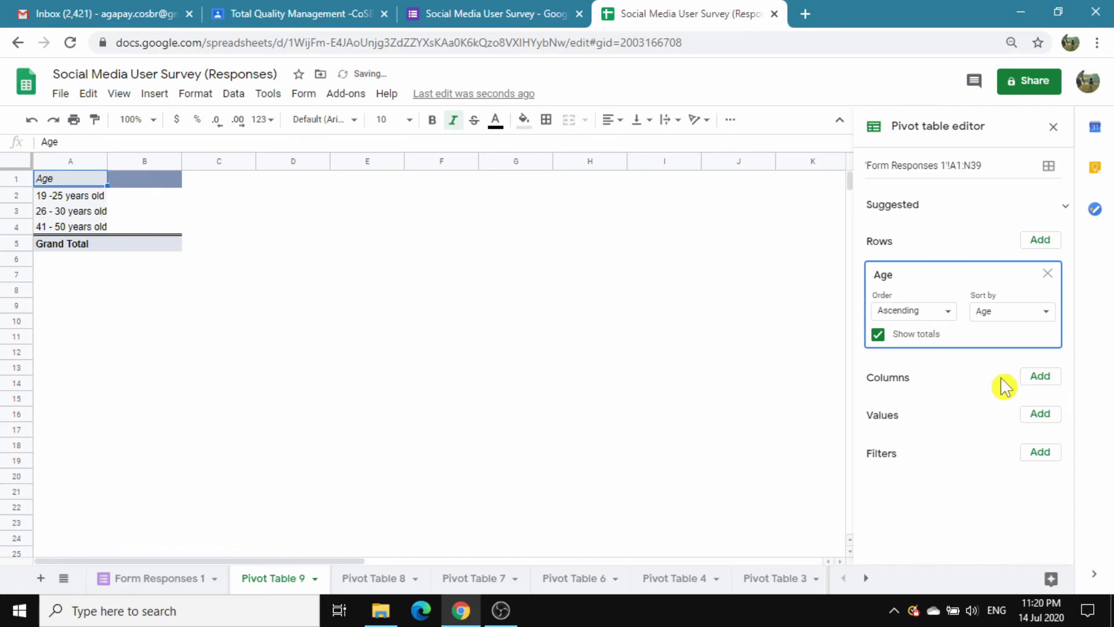
pyautogui.click(1046, 385)
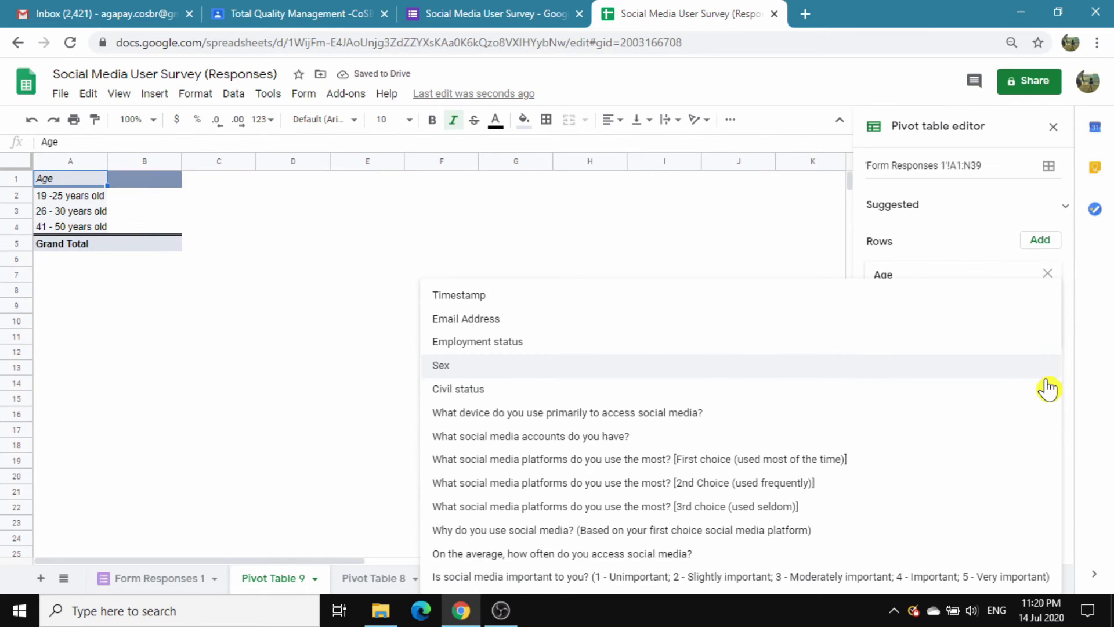
pyautogui.click(606, 438)
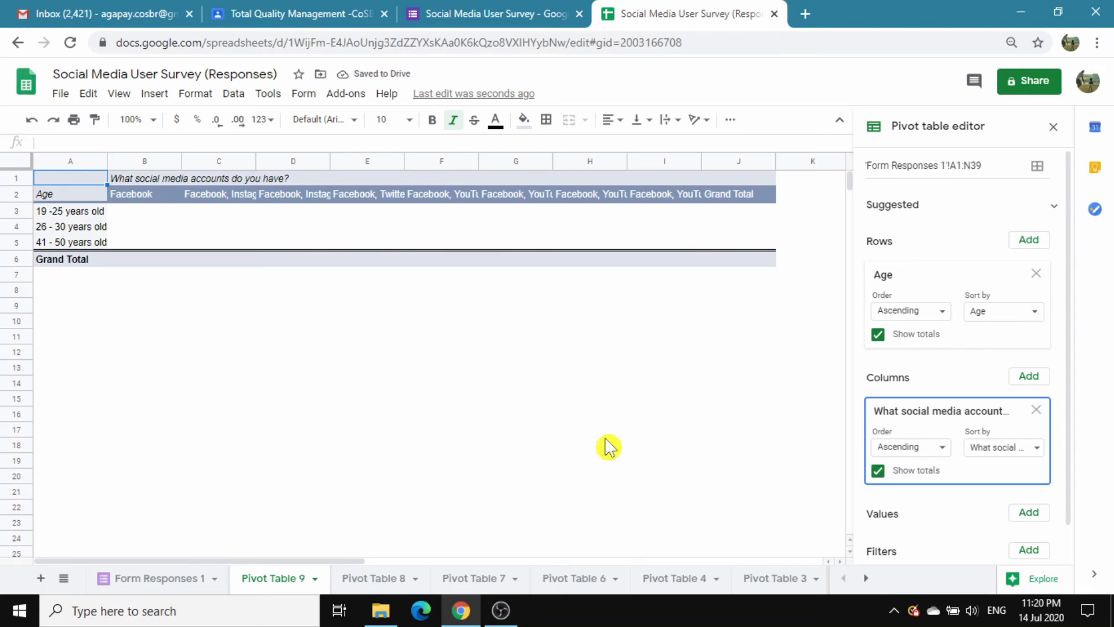
# Count the accounts answers as values shown as % of row, so each age totals 100%.
pyautogui.click(1029, 512)
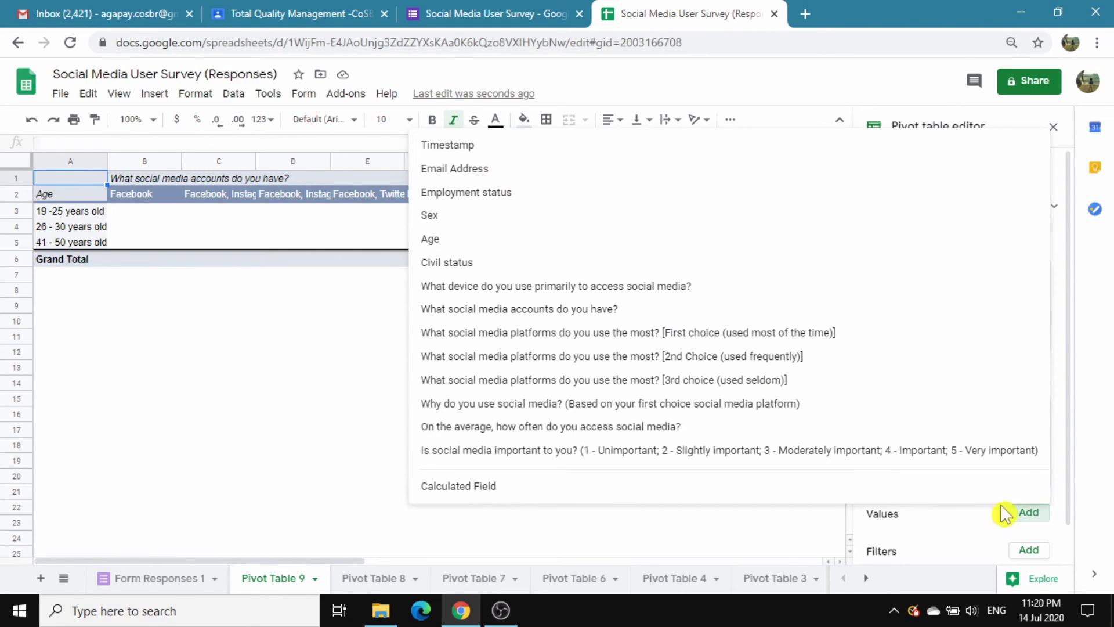
pyautogui.click(593, 316)
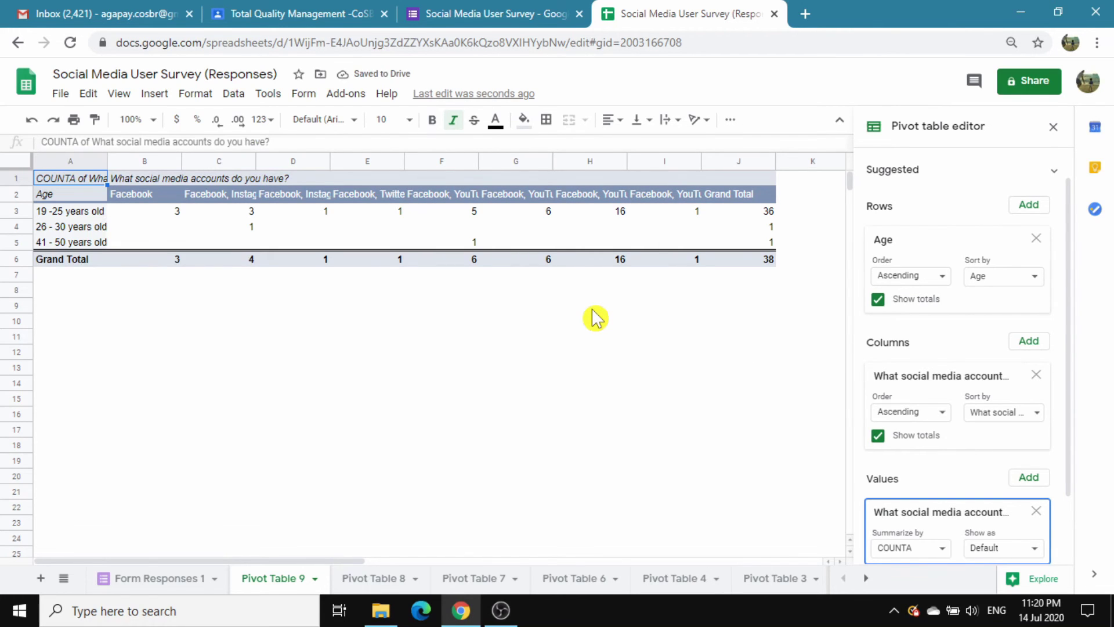
pyautogui.moveTo(1071, 480); pyautogui.dragTo(1076, 592)
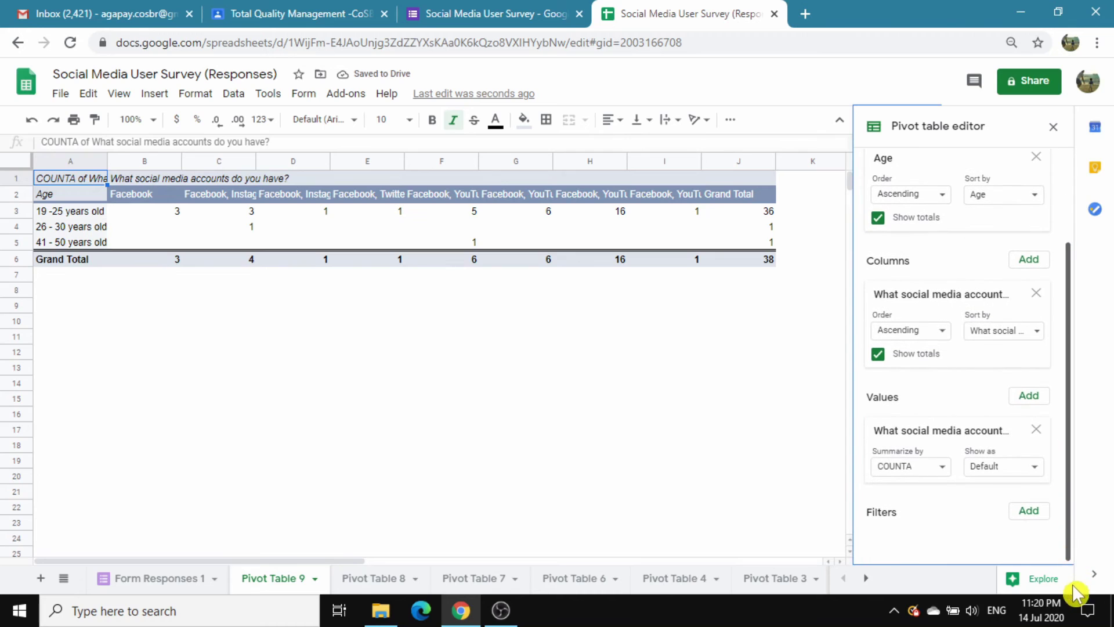
pyautogui.click(1038, 480)
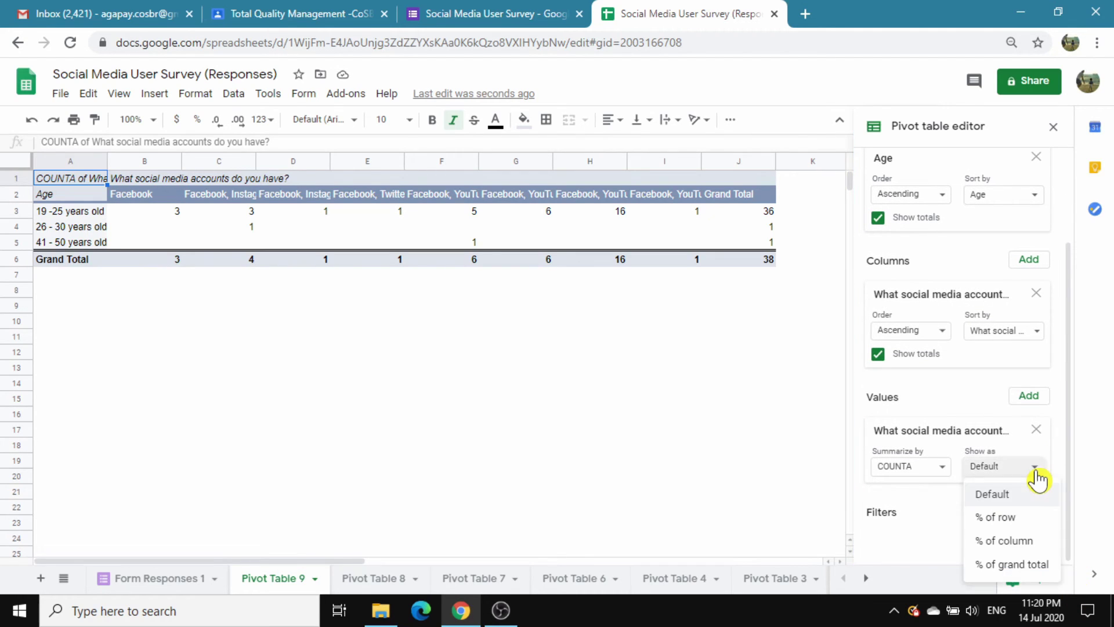
pyautogui.click(1010, 525)
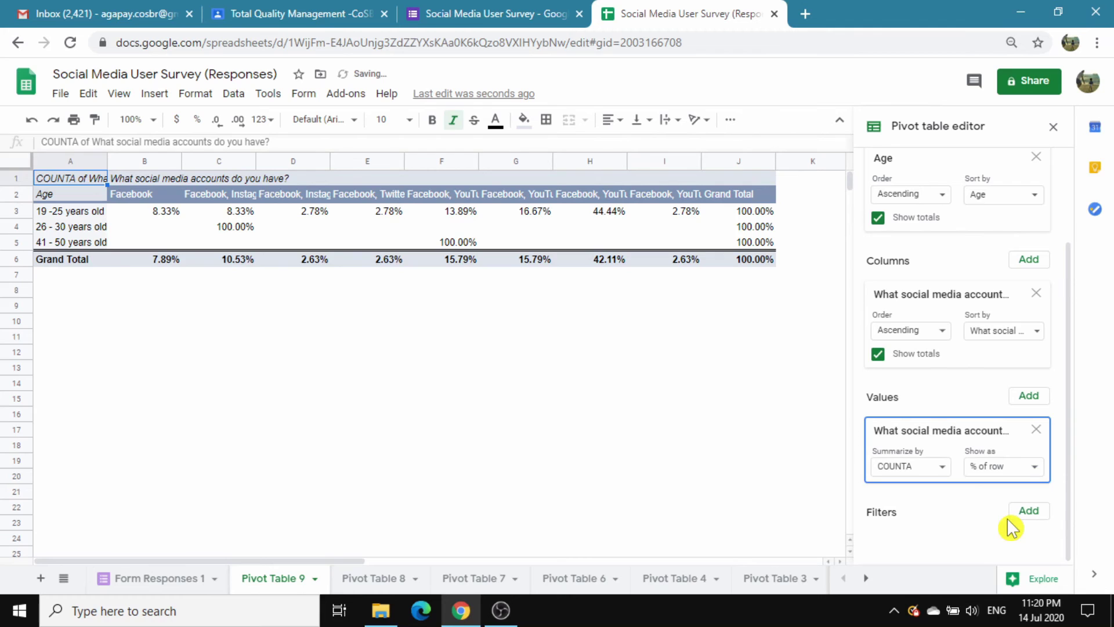
pyautogui.click(588, 433)
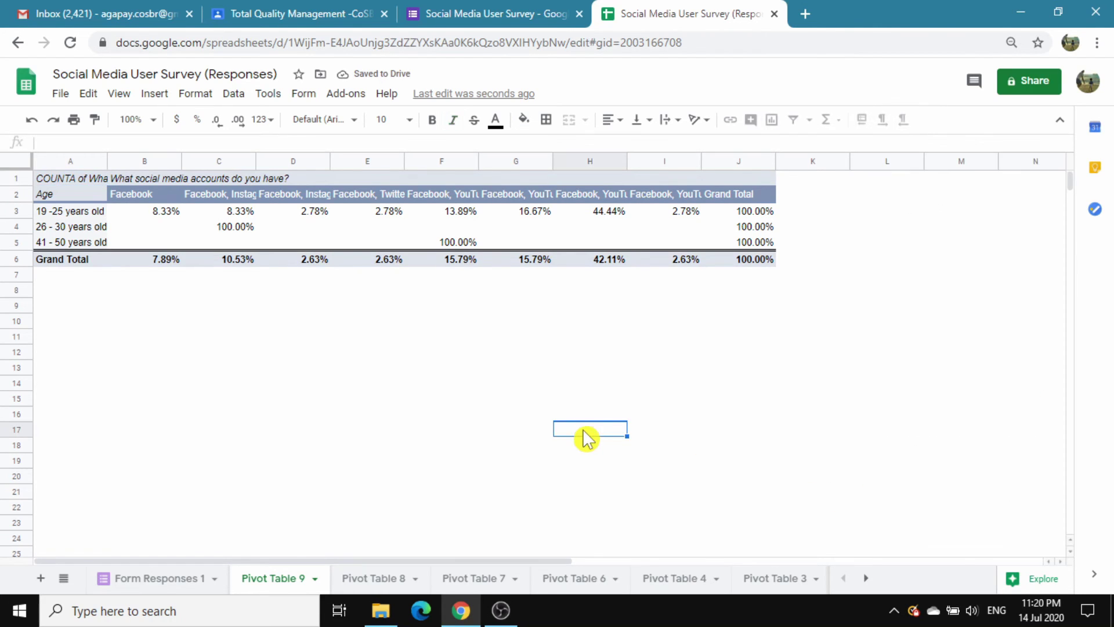
# Select the percentage values B3:I5 in Pivot Table 9.
pyautogui.click(126, 213)
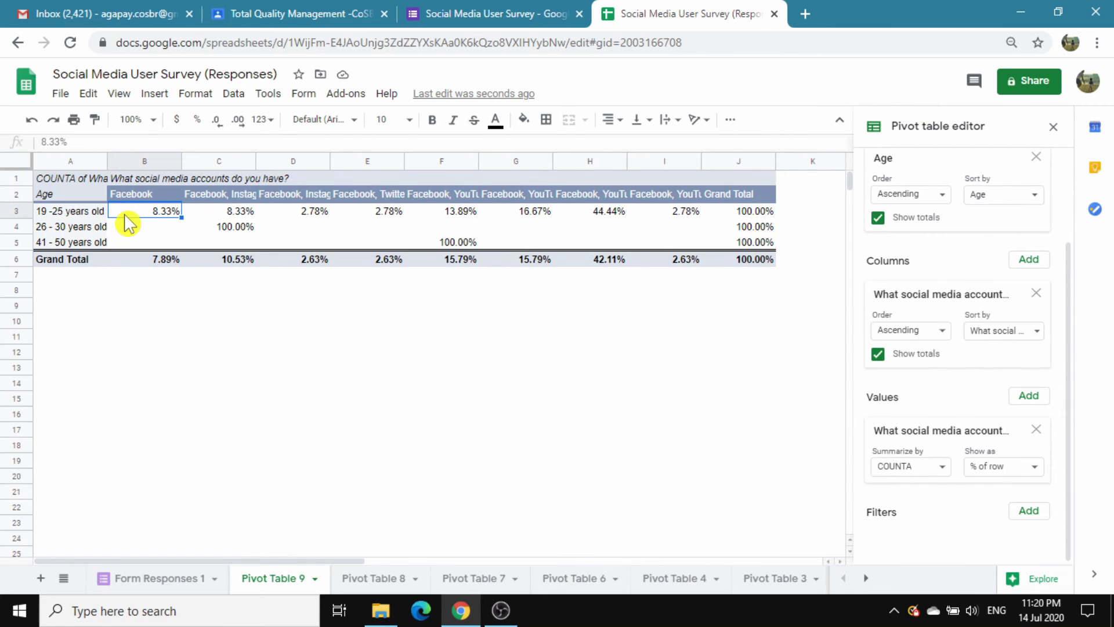
pyautogui.hotkey('shift', 'Down')
pyautogui.hotkey('shift', 'Down')
pyautogui.hotkey('shift', 'Right')
pyautogui.hotkey('shift', 'Right')
pyautogui.hotkey('shift', 'Right')
pyautogui.hotkey('shift', 'Right')
pyautogui.hotkey('shift', 'Right')
pyautogui.hotkey('shift', 'Right')
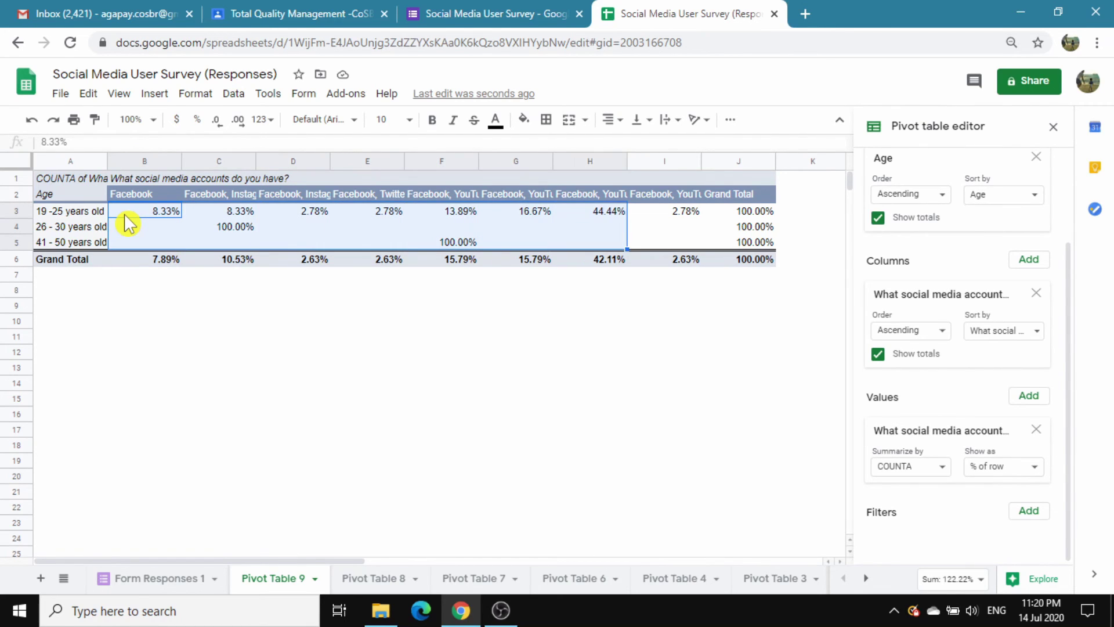
pyautogui.hotkey('shift', 'Right')
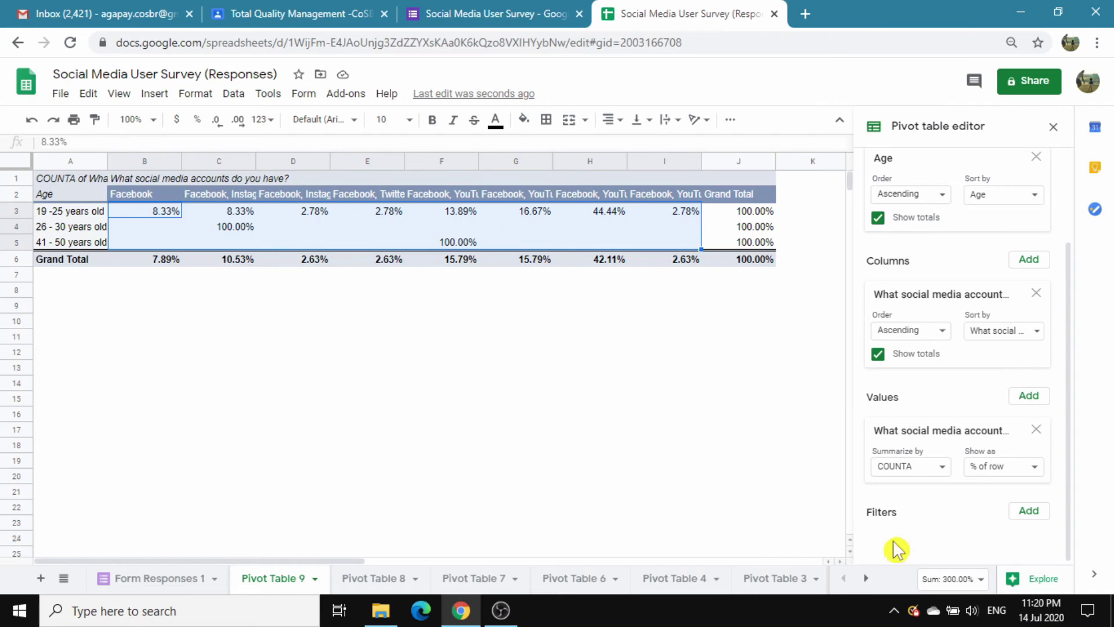
# Place Explore's column chart of account percentages by age below the pivot table, then return to the spreadsheet.
pyautogui.click(1017, 585)
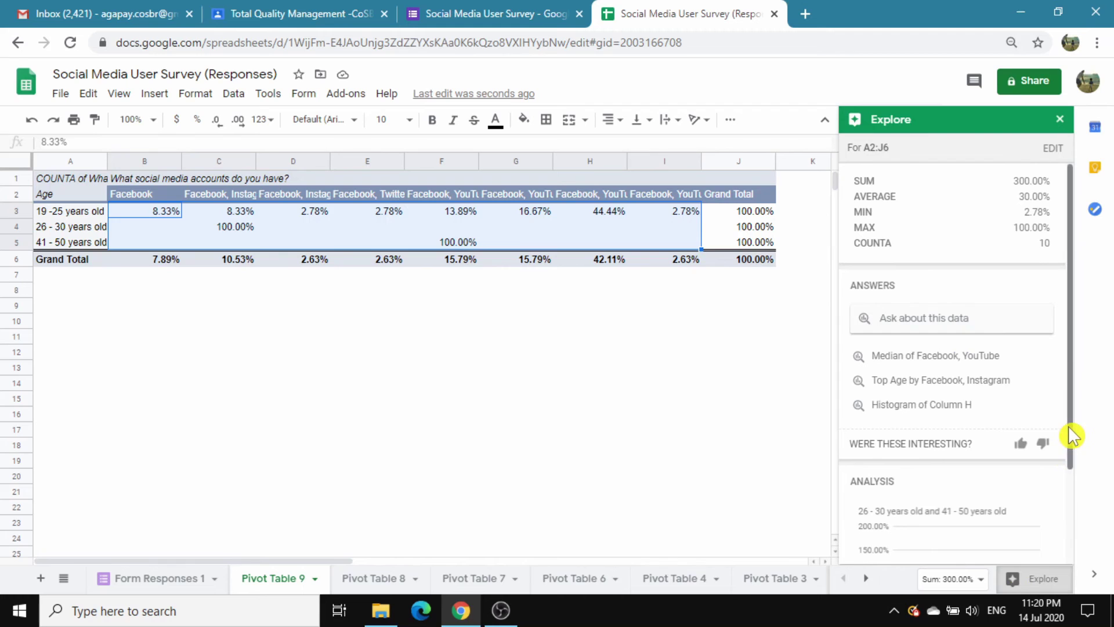
pyautogui.scroll(-1, 1074, 441)
pyautogui.scroll(-3, 1077, 473)
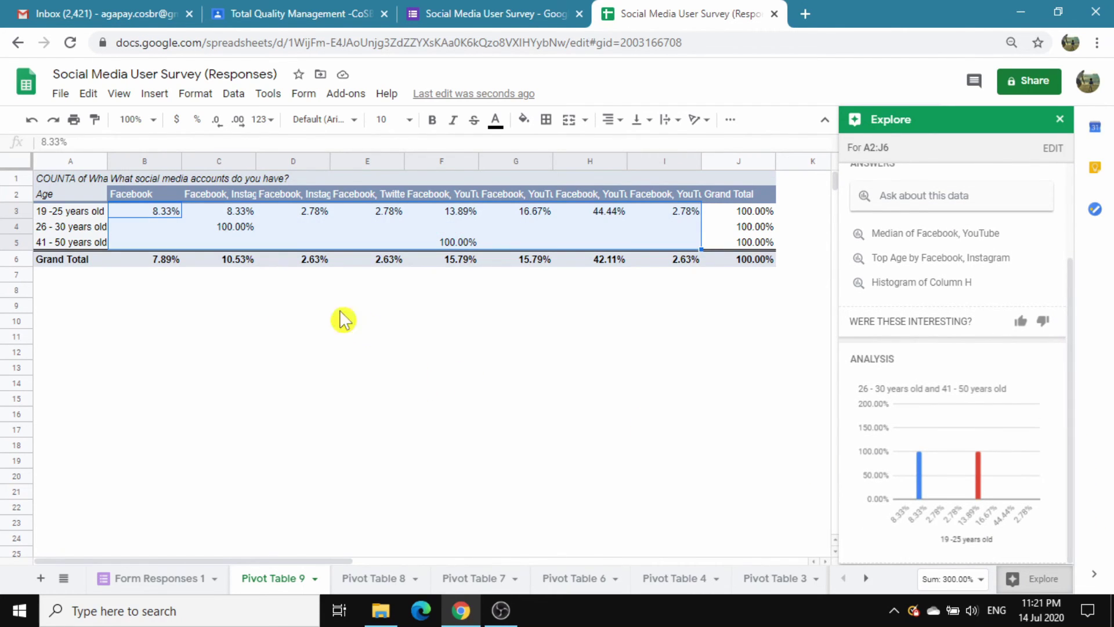
pyautogui.click(148, 294)
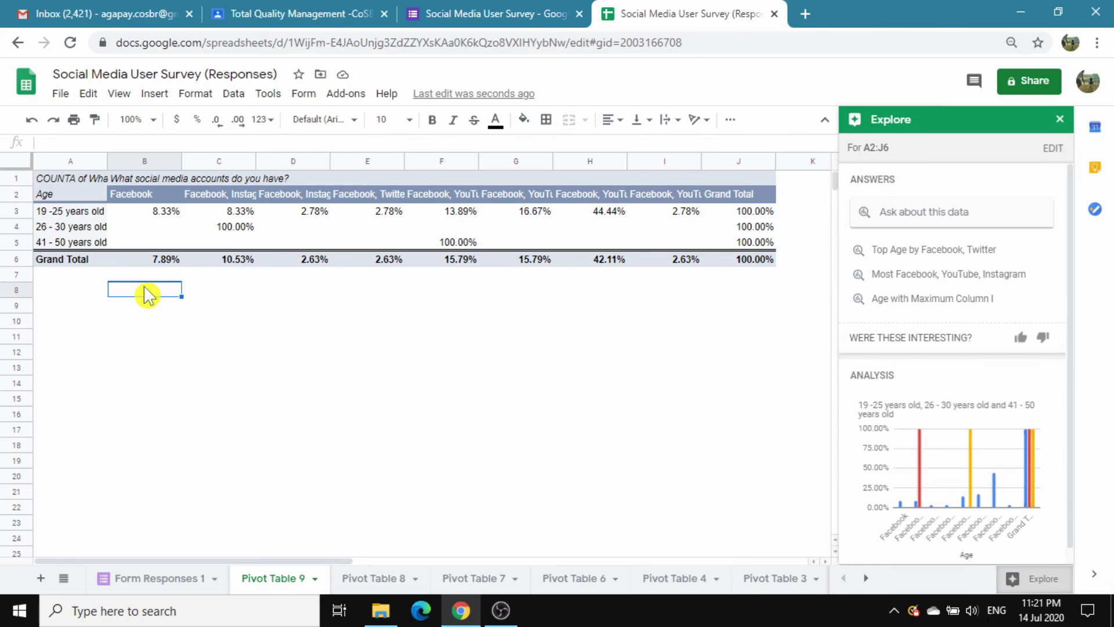
pyautogui.moveTo(968, 429)
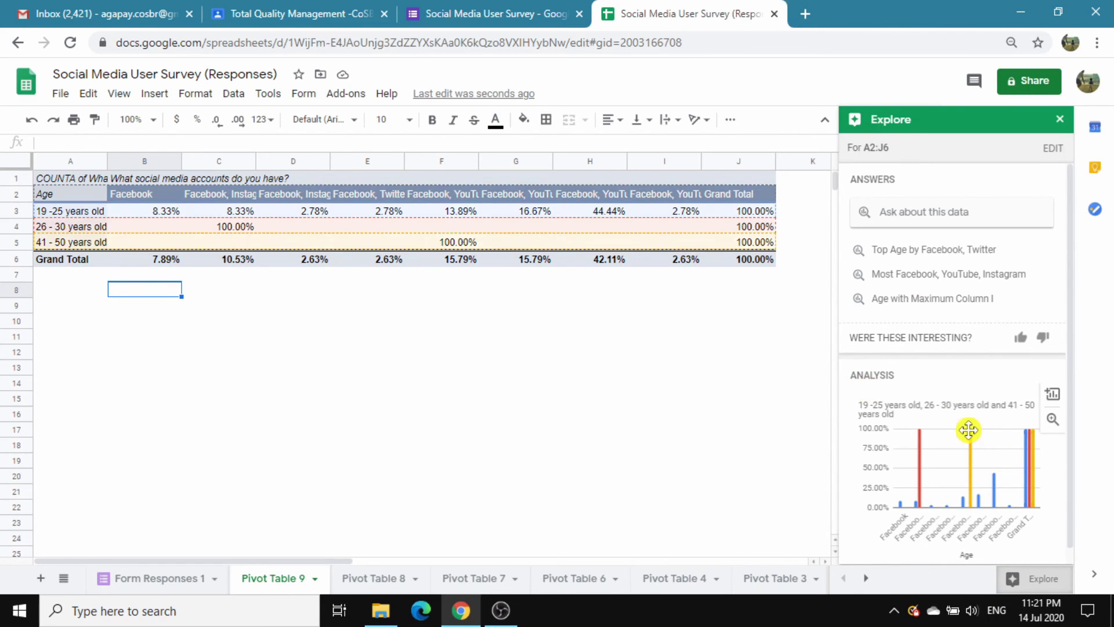
pyautogui.moveTo(970, 447); pyautogui.dragTo(213, 350)
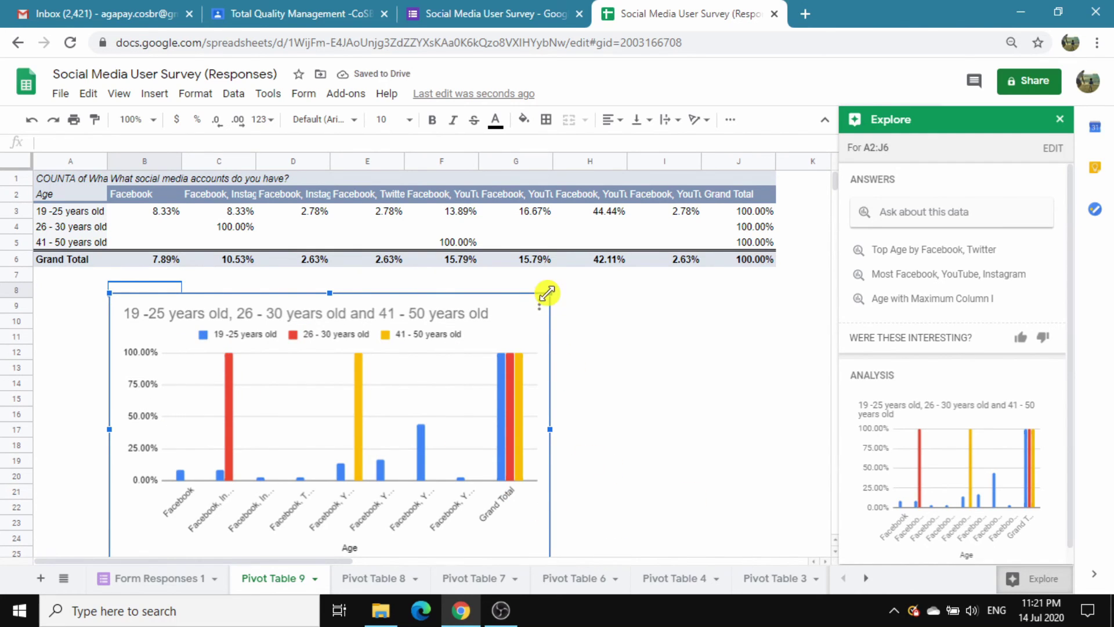
pyautogui.click(1060, 119)
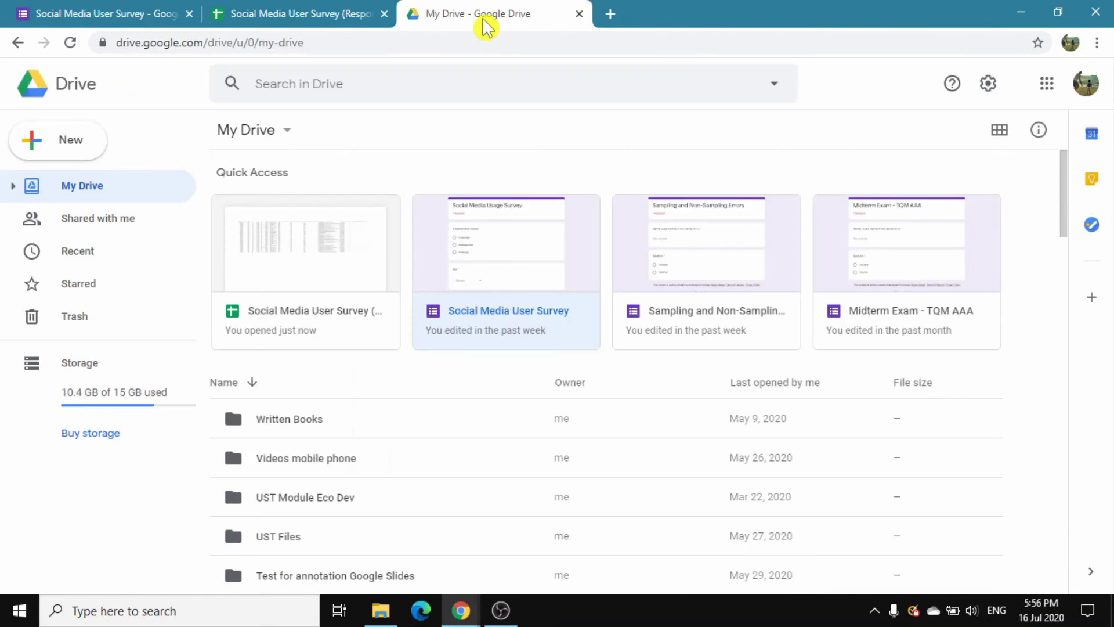
pyautogui.click(366, 238)
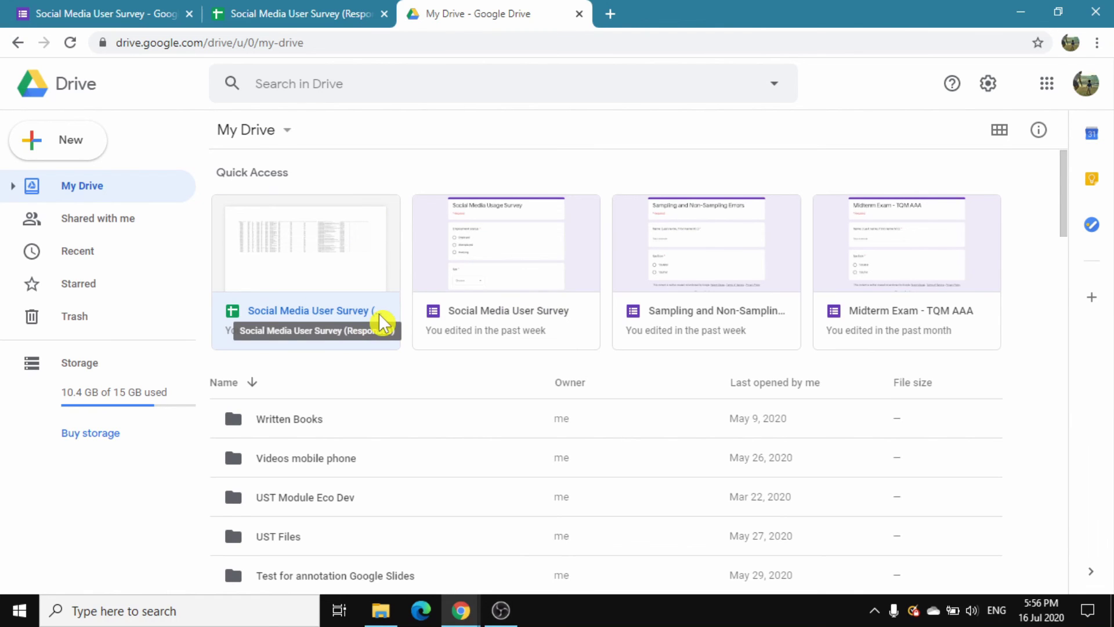
pyautogui.hotkey('ctrl', 'shift', 'Tab')
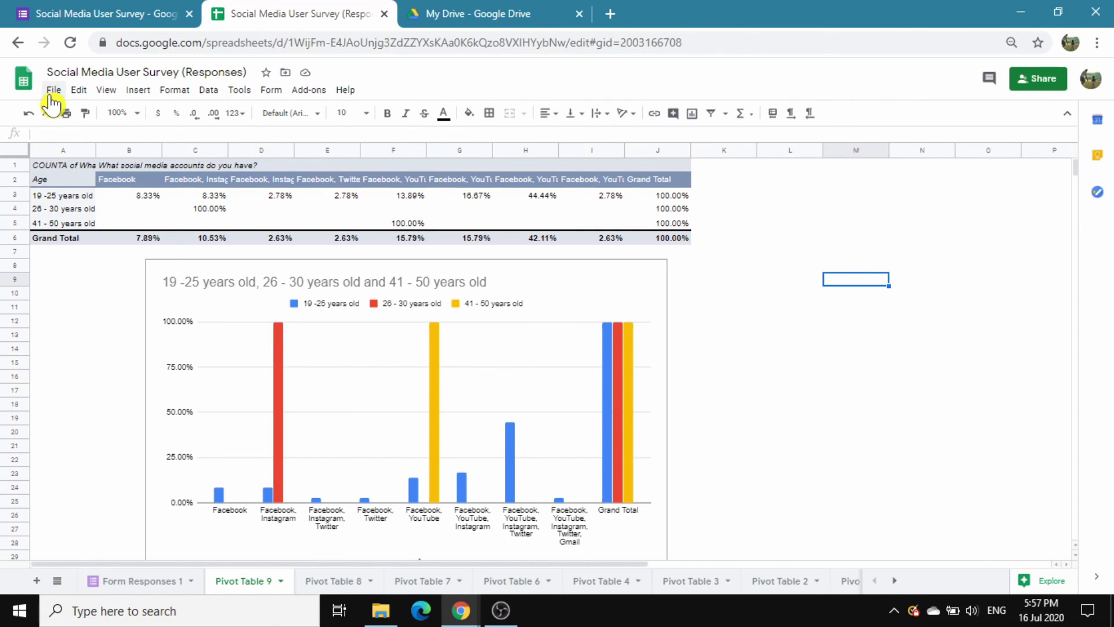
# Show the File > Download formats, including Microsoft Excel (.xlsx) and PDF.
pyautogui.click(53, 90)
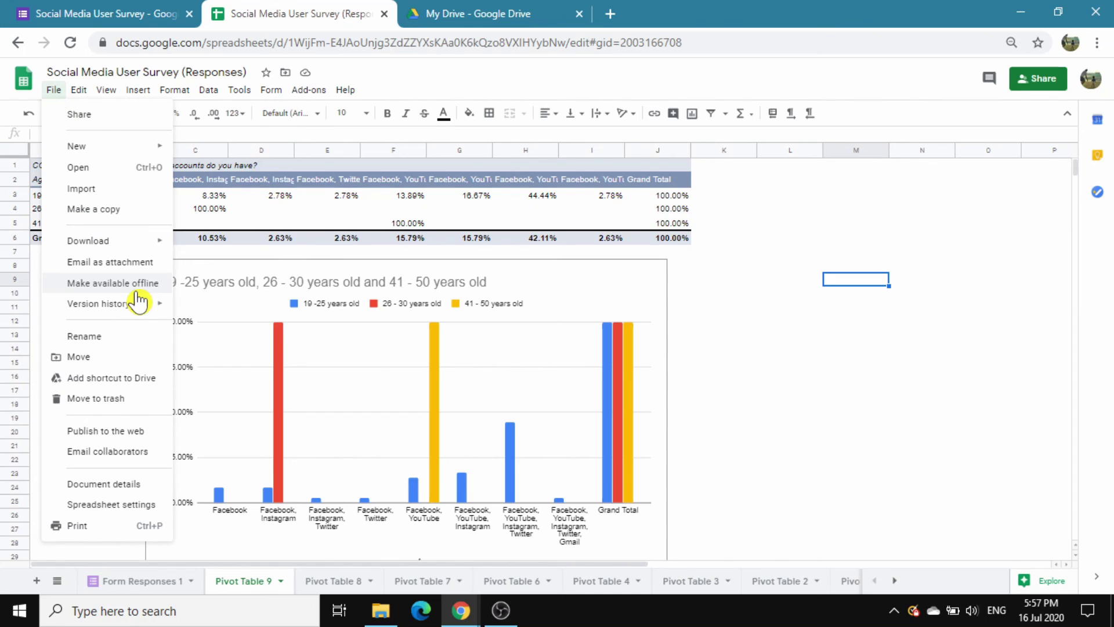
pyautogui.moveTo(119, 252)
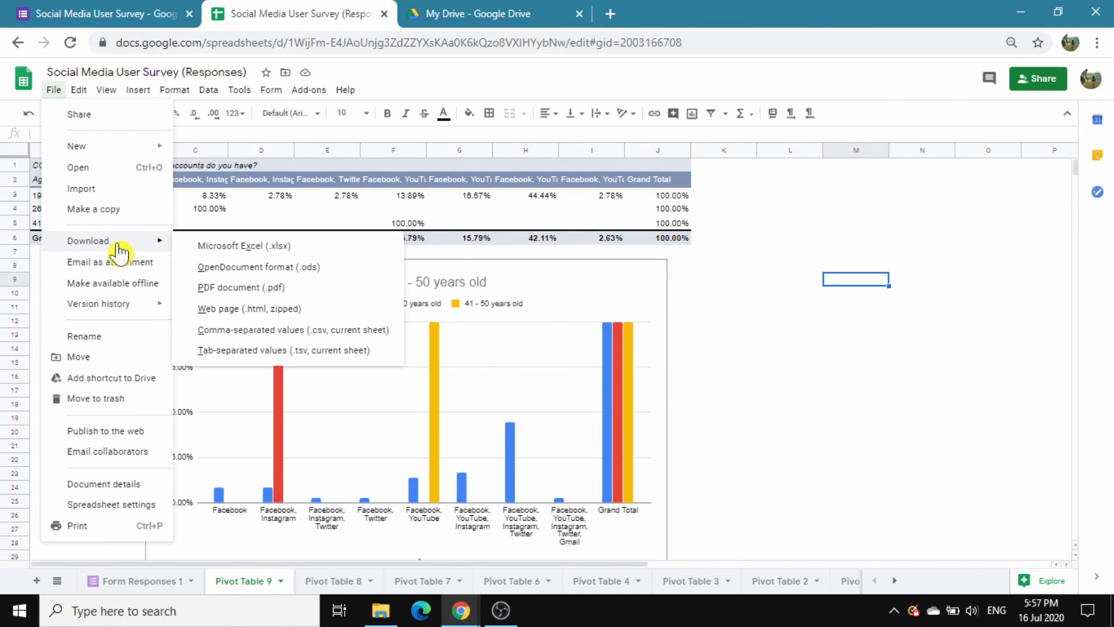